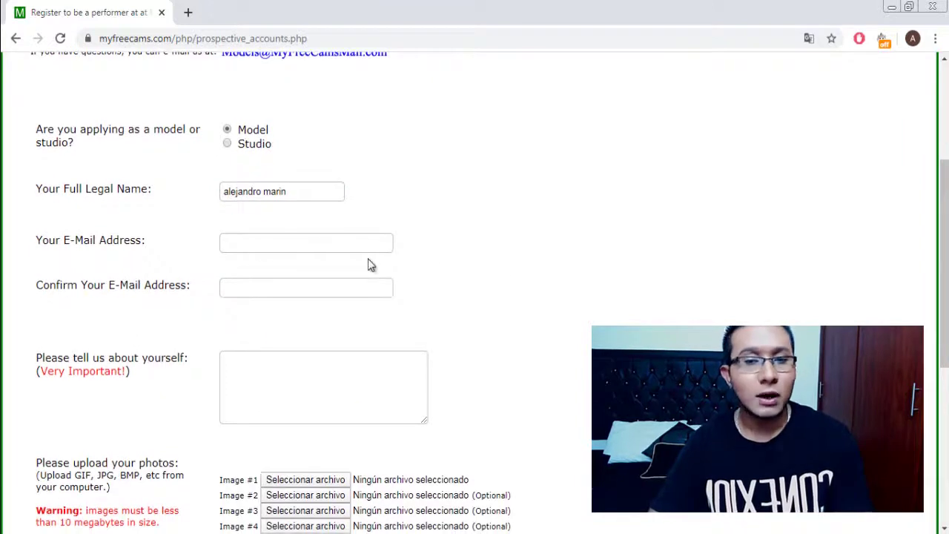
Enter the e-mail address in the E-Mail field.
click(377, 246)
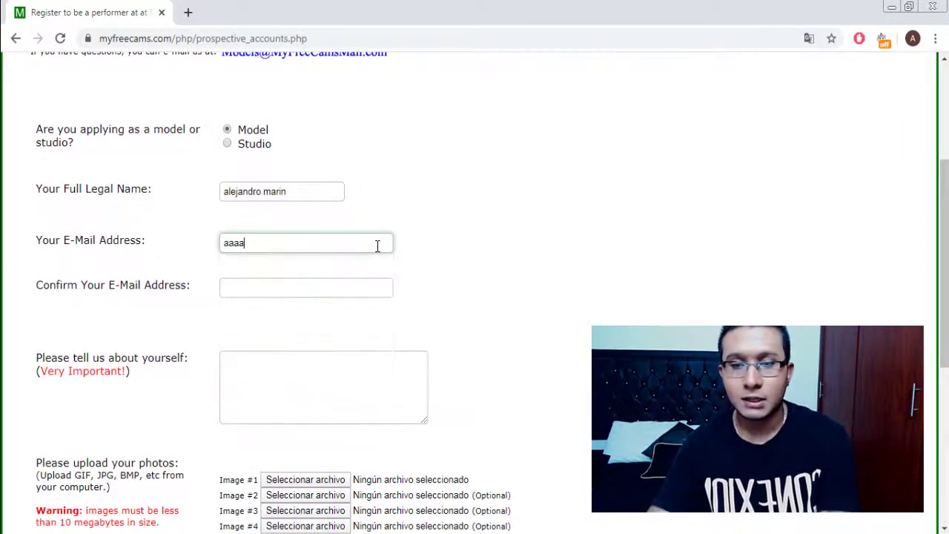
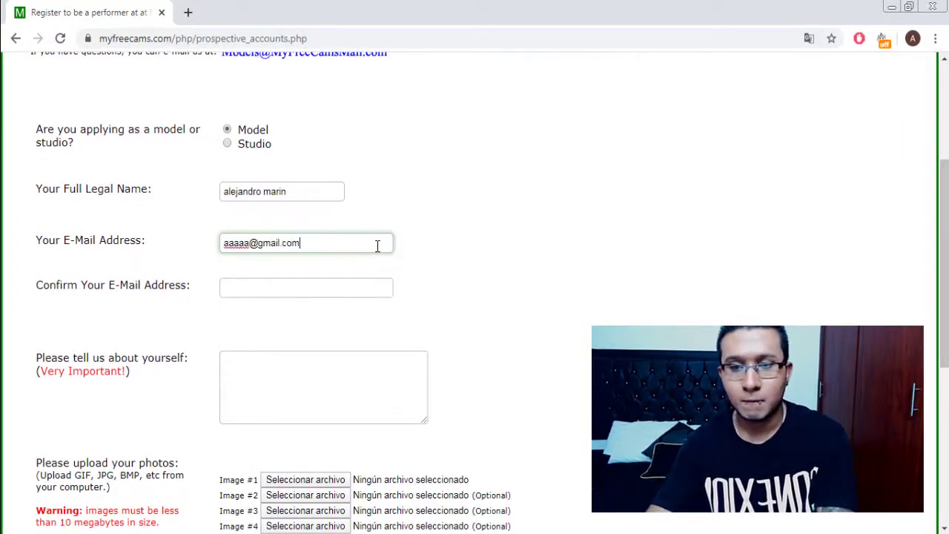
key(Tab)
Copy the e-mail address into the Confirm E-Mail field.
double_click(261, 238)
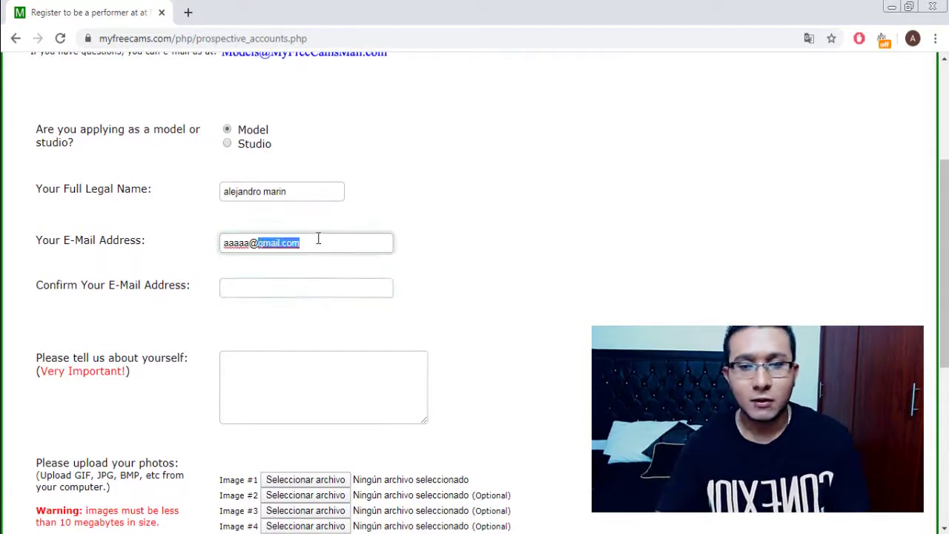
drag(282, 242, 244, 230)
triple_click(296, 247)
key(ctrl+c)
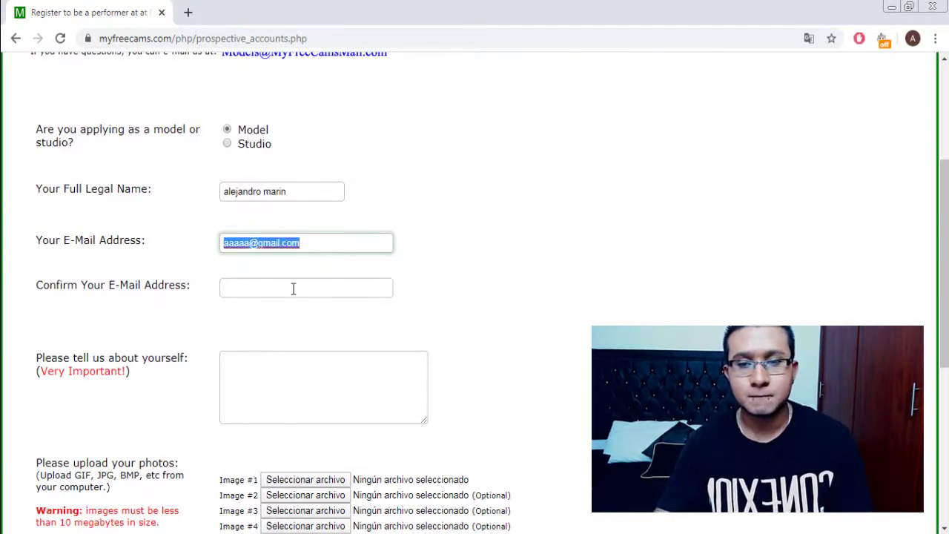
click(292, 289)
key(ctrl+v)
Translate the registration page into Spanish with Traducir a español.
scroll(352, 267, down, 2)
click(317, 256)
right_click(593, 236)
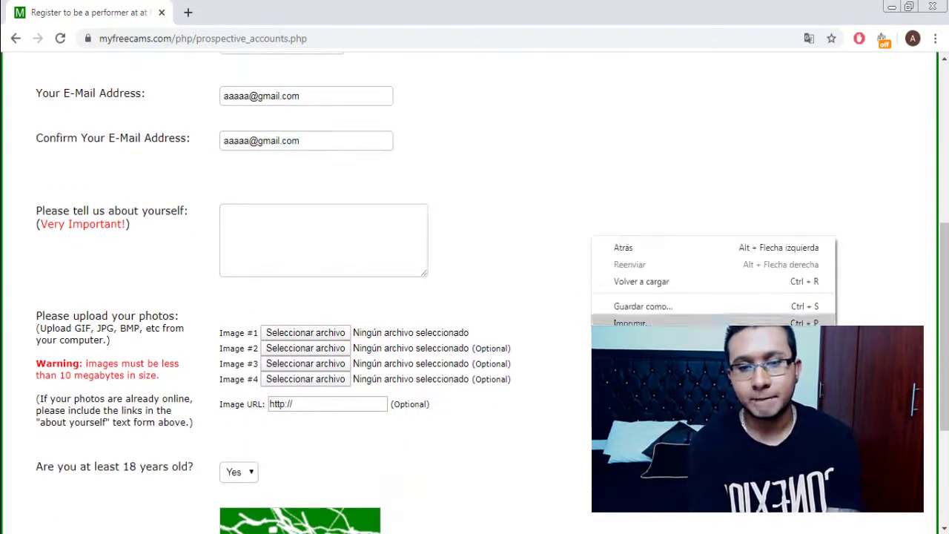
click(630, 349)
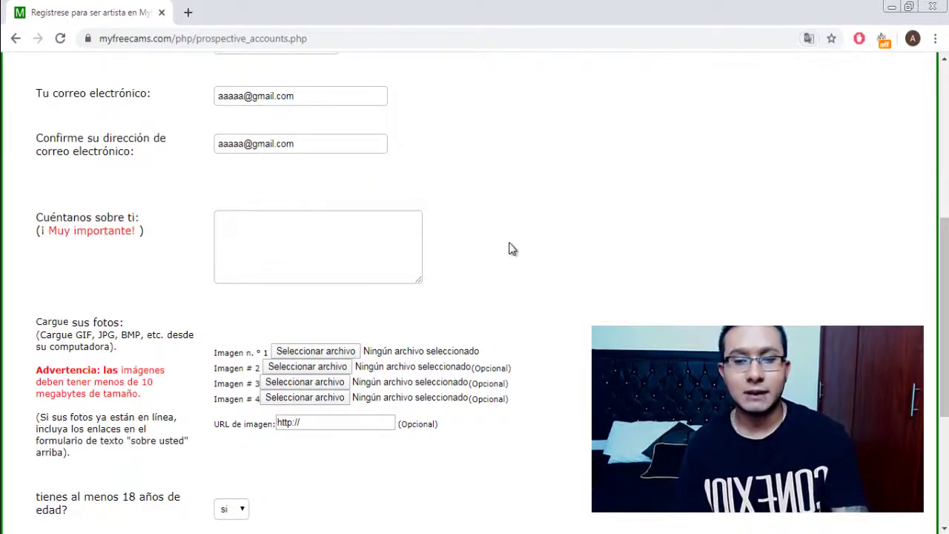
drag(144, 230, 47, 231)
click(219, 252)
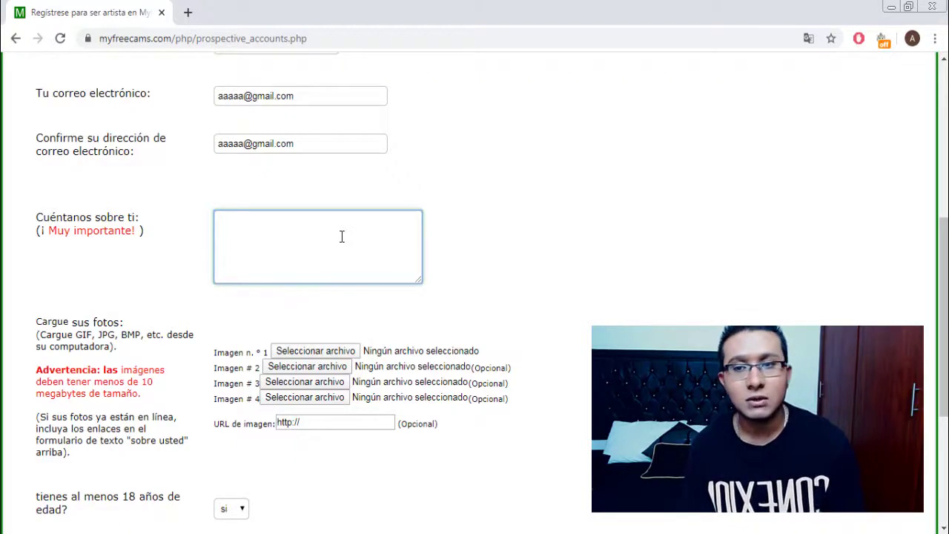
Review the form, leaving the about-yourself box empty and checking the photo URL help text.
scroll(341, 236, down, 3)
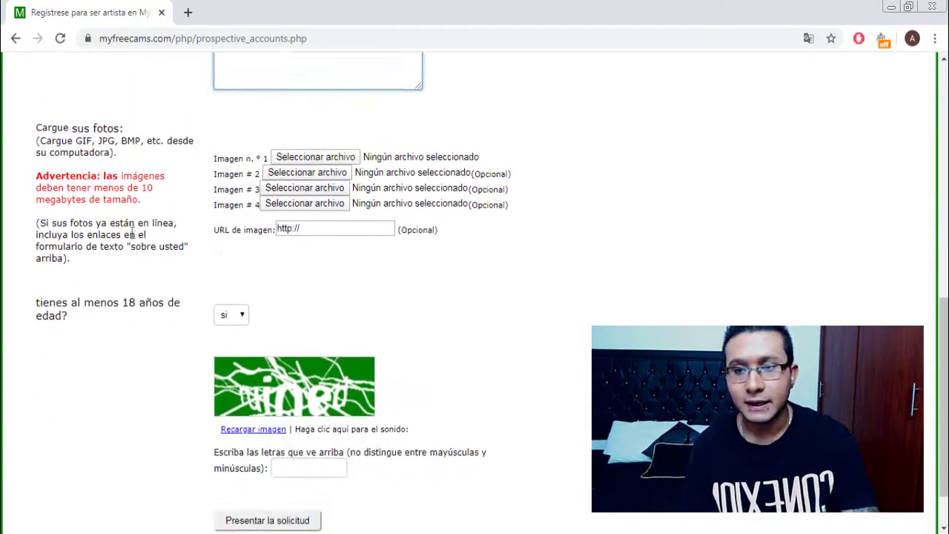
key(Tab)
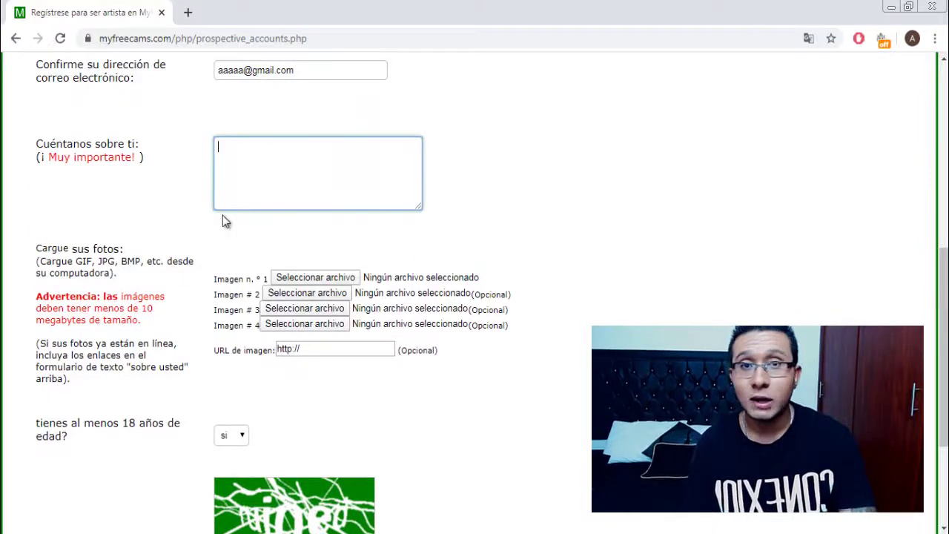
click(483, 193)
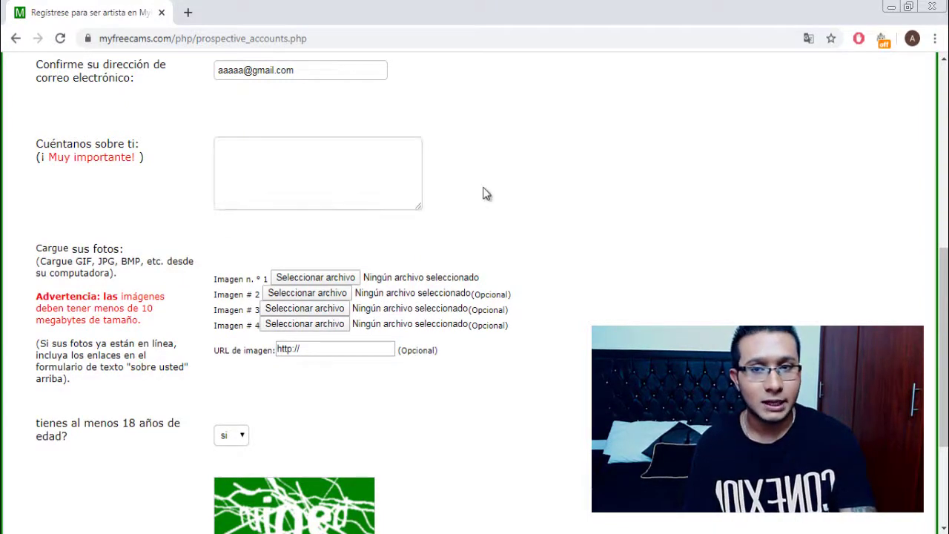
scroll(485, 188, up, 4)
scroll(474, 191, down, 5)
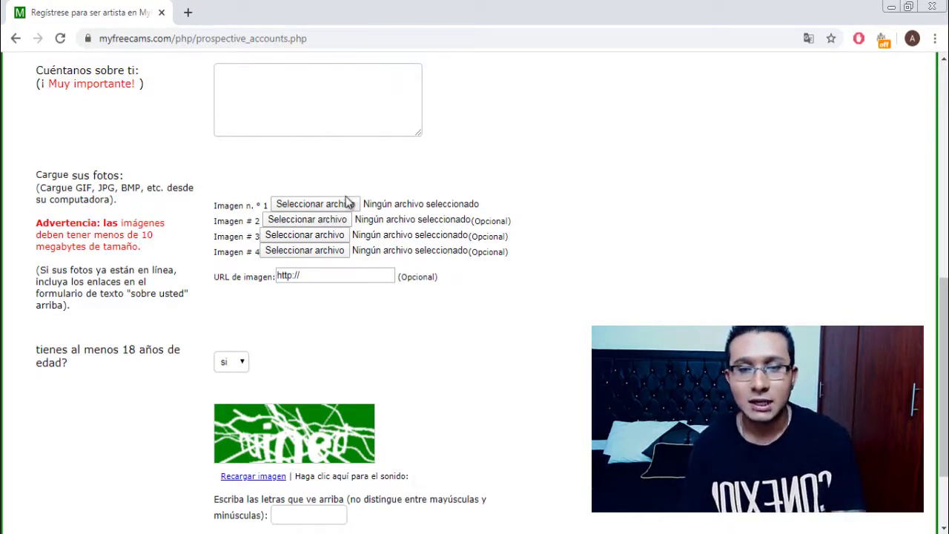
right_click(371, 200)
click(523, 161)
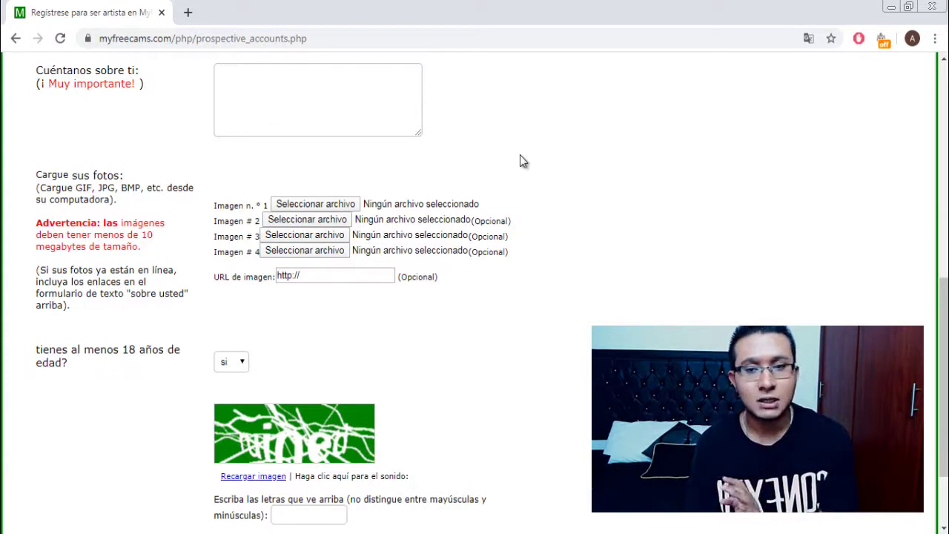
scroll(519, 165, down, 1)
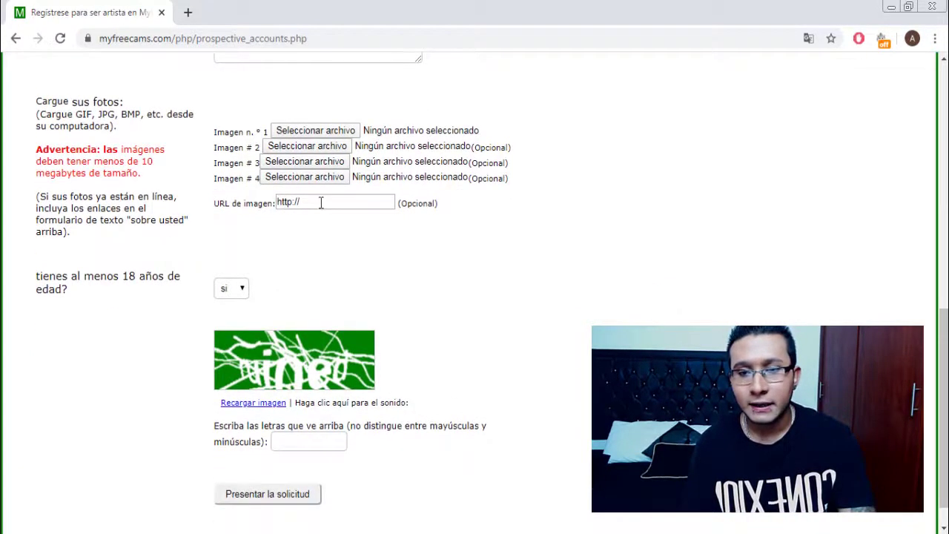
click(322, 203)
drag(69, 232, 72, 197)
click(399, 220)
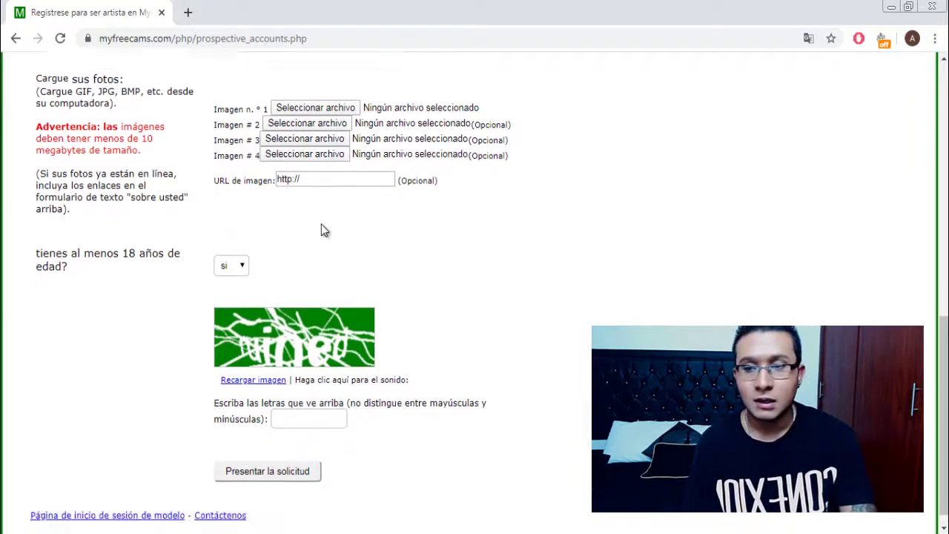
Reload the captcha with Recargar imagen and focus the captcha answer field.
scroll(321, 224, down, 1)
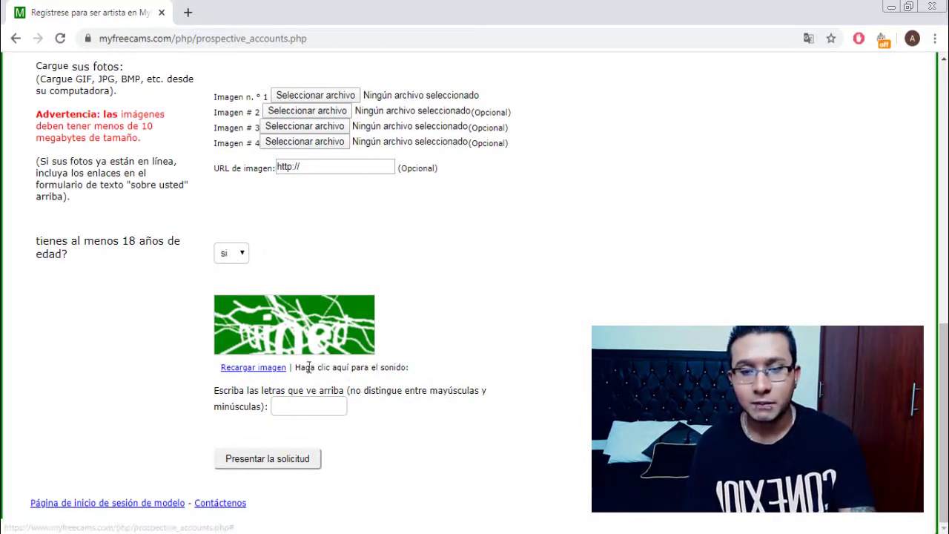
click(270, 367)
click(301, 404)
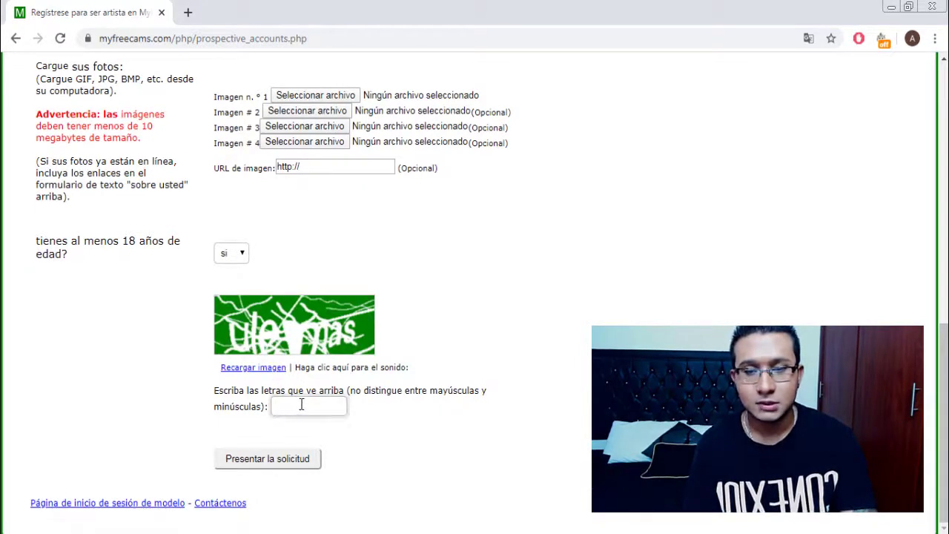
text(u)
key(BackSpace)
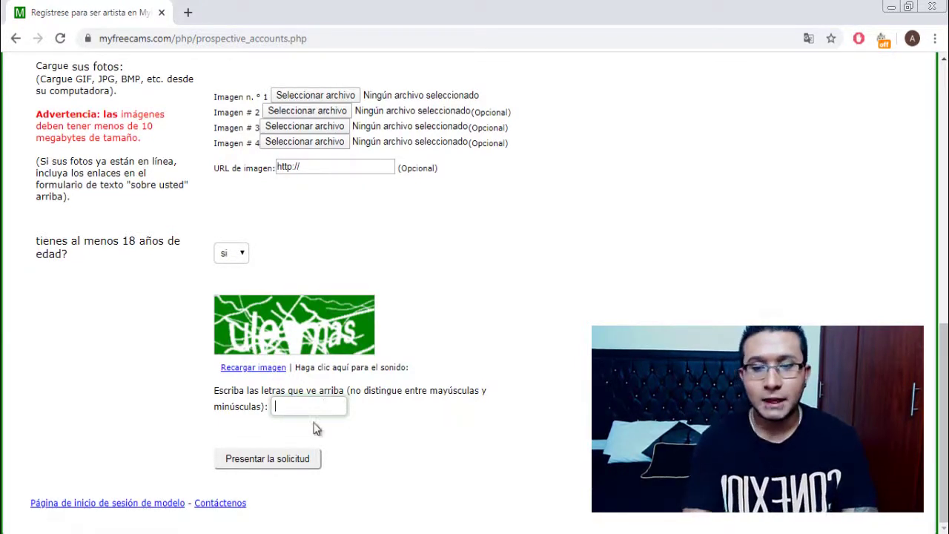
scroll(312, 460, up, 2)
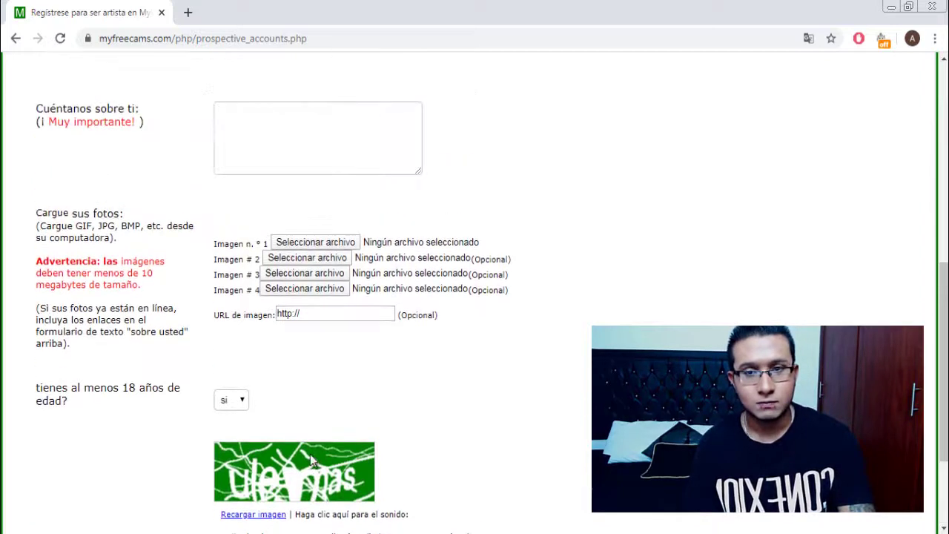
Write 'hgvjhgjkhkhju' in Cuéntanos sobre ti and attach the cartoon dog picture as Imagen 1.
scroll(312, 460, down, 2)
scroll(449, 490, up, 3)
click(314, 216)
text(hgvjhgjkhkhju)
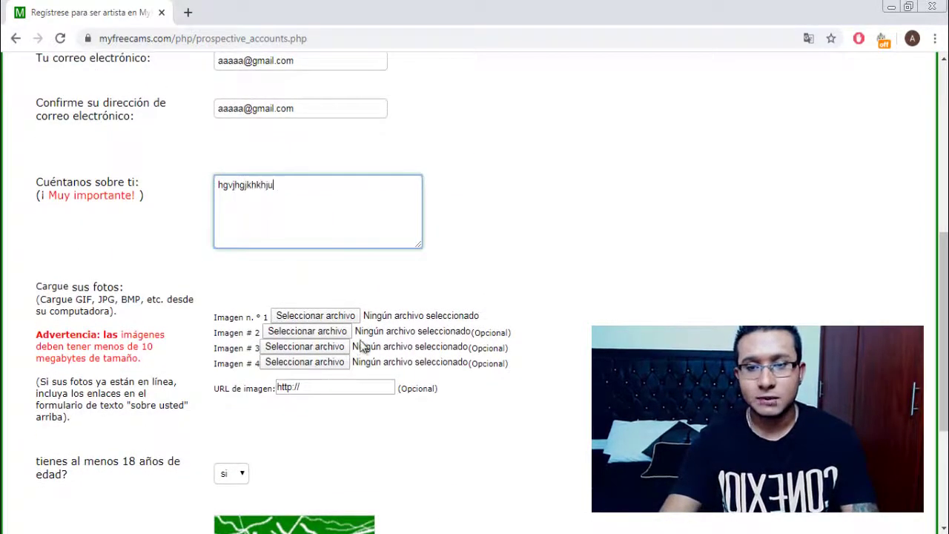
click(346, 316)
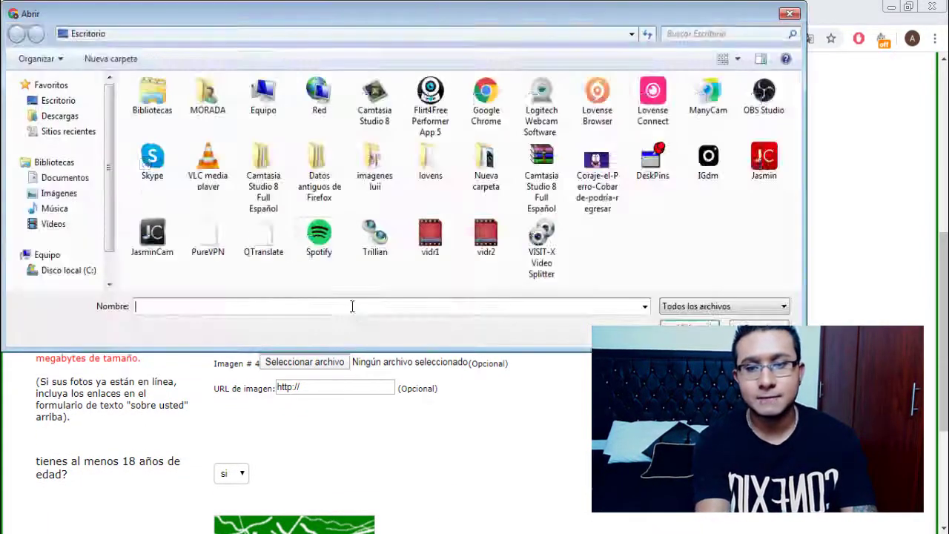
double_click(615, 157)
Reload the captcha, answer it with 'bailee' and submit with Presentar la solicitud.
scroll(609, 215, down, 2)
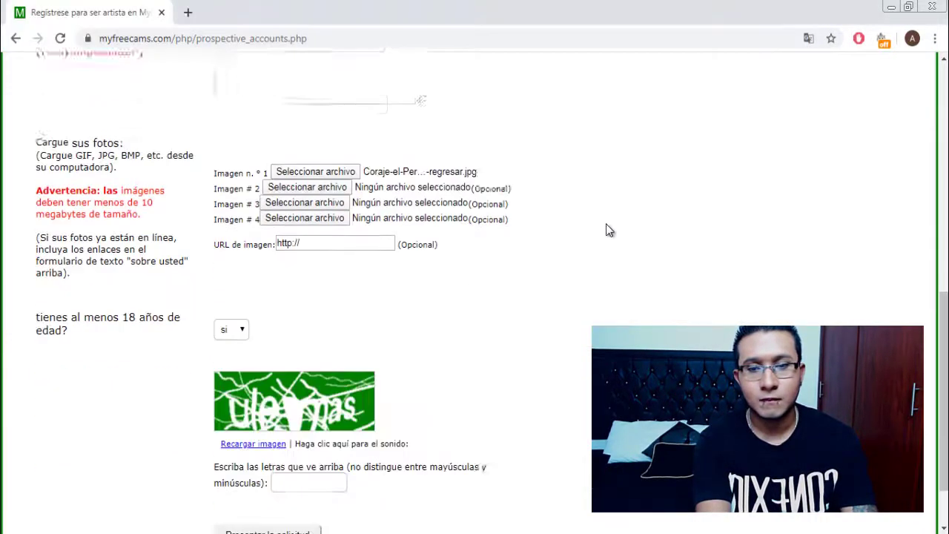
click(256, 368)
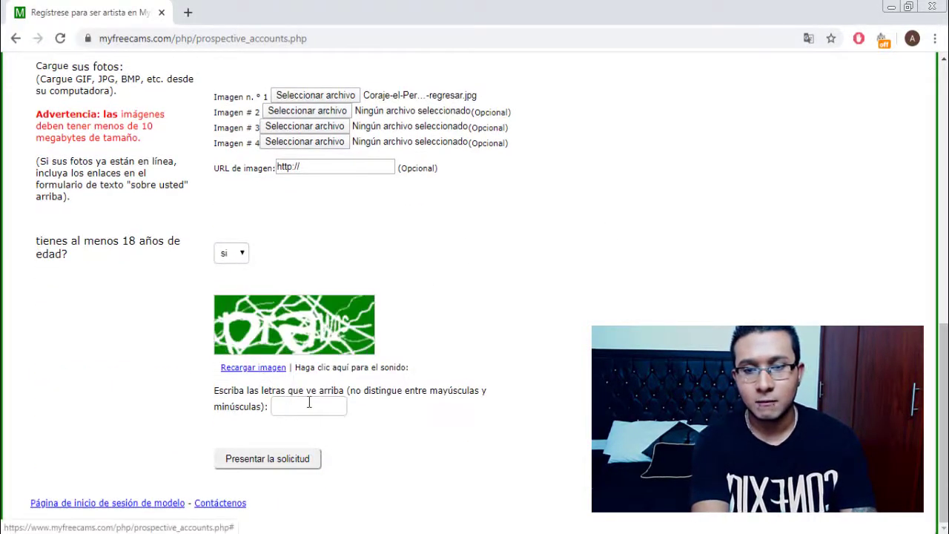
click(274, 369)
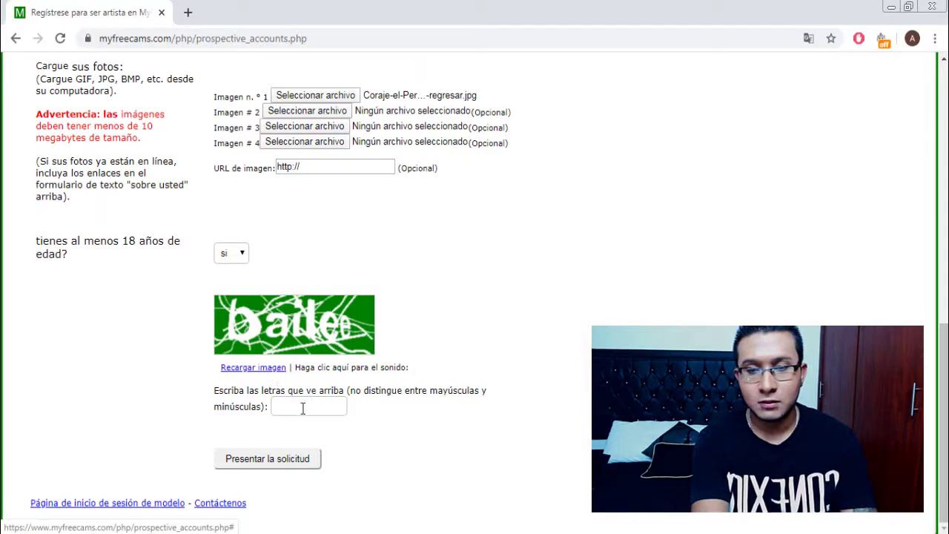
click(303, 408)
text(bailee)
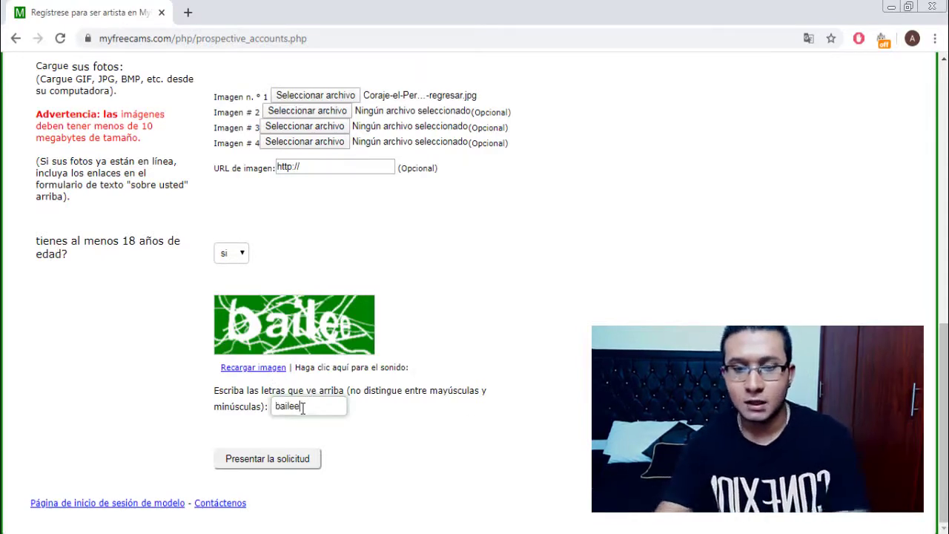
scroll(474, 422, up, 3)
scroll(434, 418, down, 3)
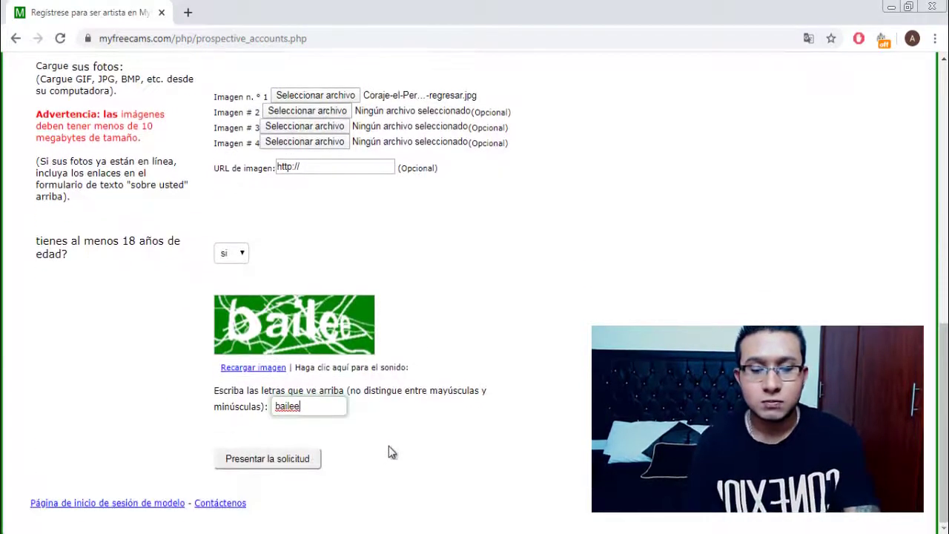
click(279, 456)
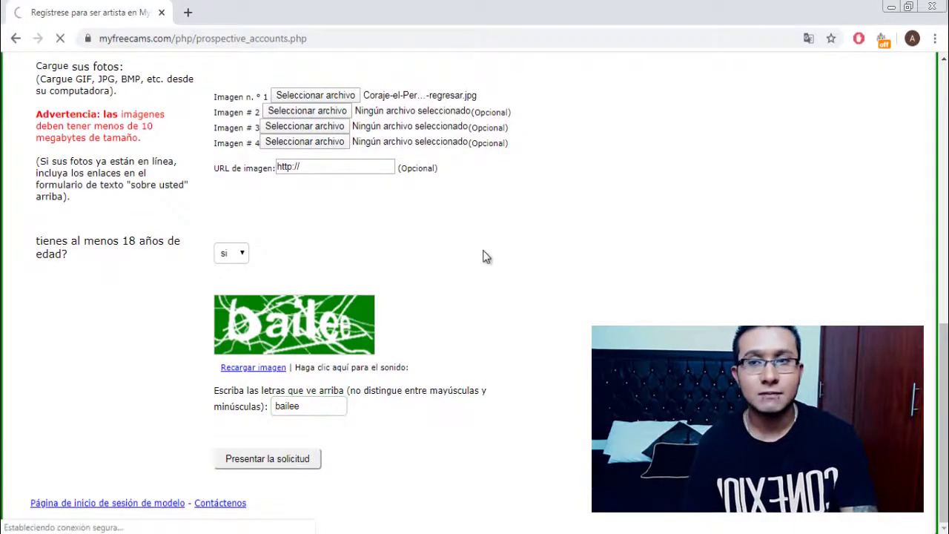
scroll(521, 367, up, 2)
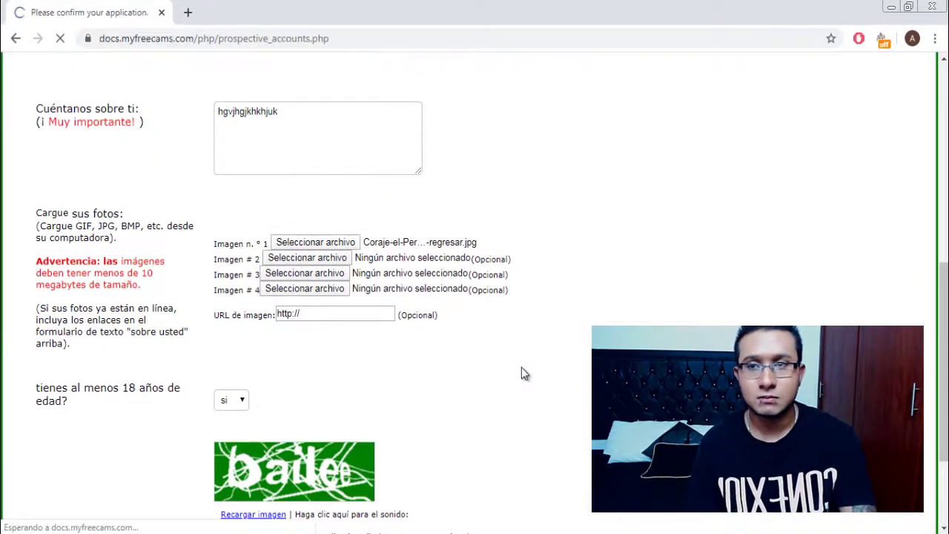
Submit the reviewed application from the Please confirm your application page.
scroll(521, 371, down, 1)
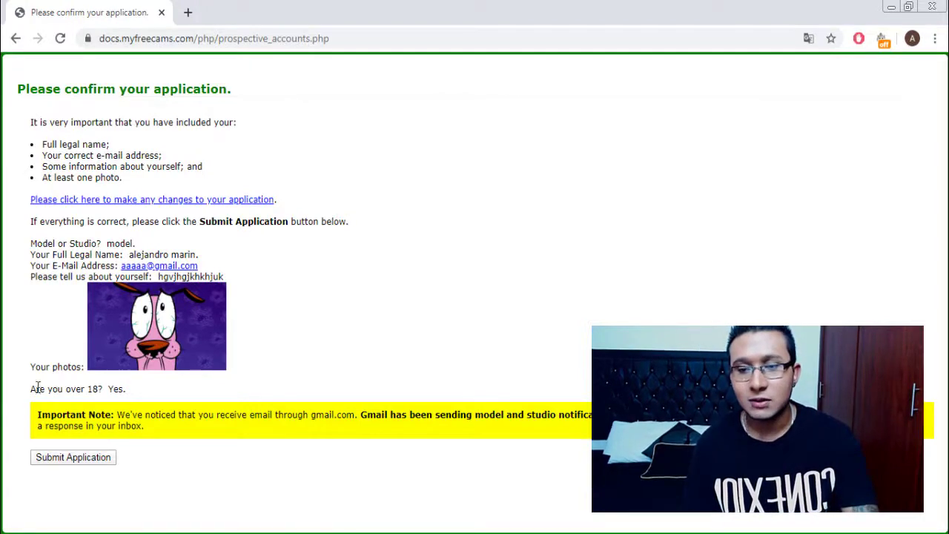
click(67, 456)
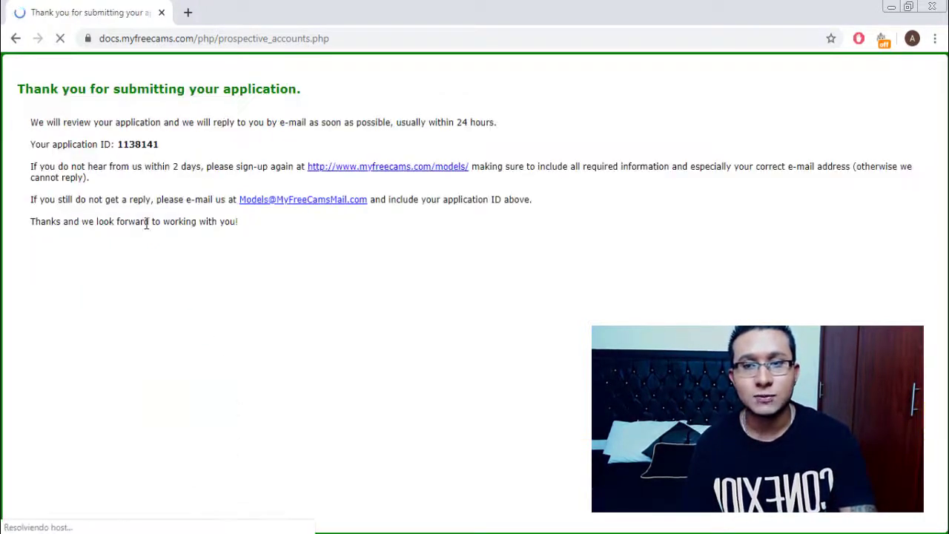
Read the thank-you message, then follow the pending_accounts link in the approval e-mail.
drag(27, 121, 467, 311)
click(536, 323)
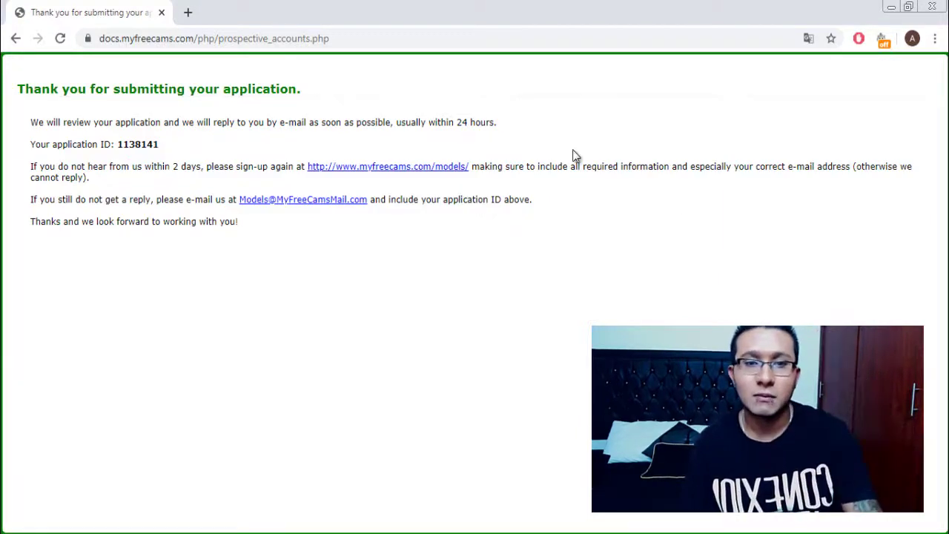
drag(499, 121, 473, 121)
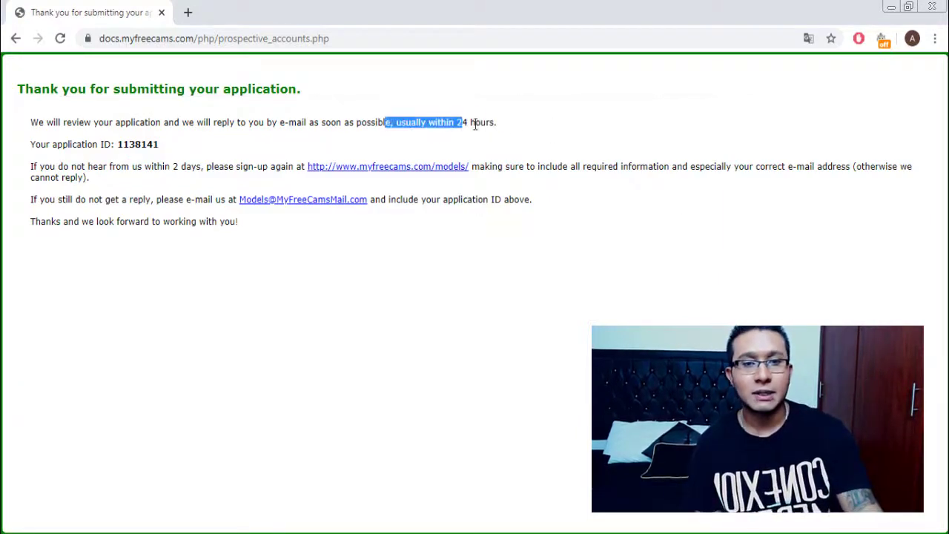
click(529, 125)
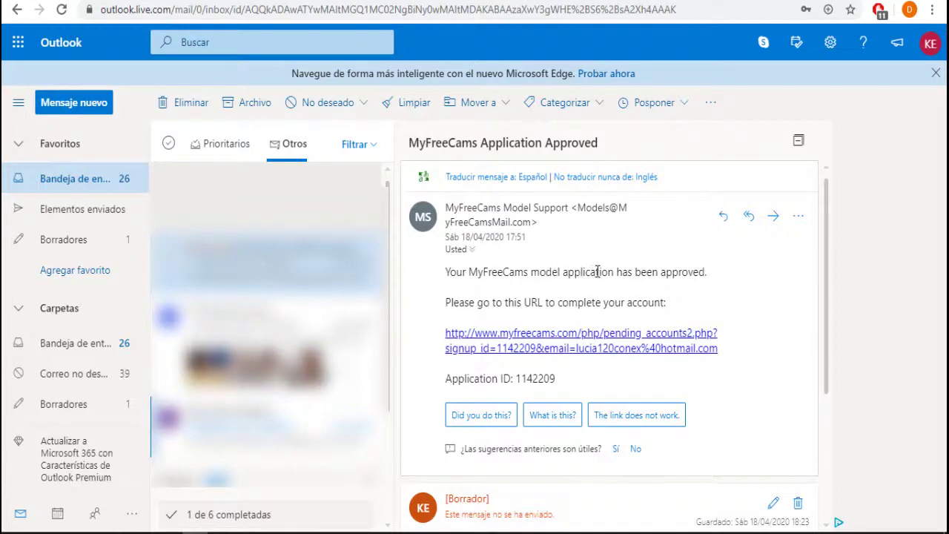
scroll(627, 282, down, 2)
scroll(630, 314, up, 2)
click(591, 335)
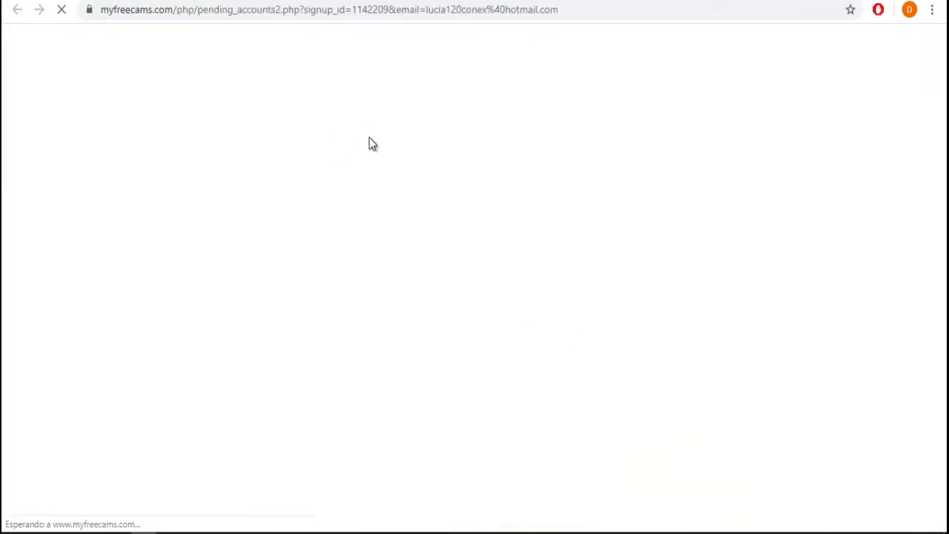
Answer Yes to the Step 1 rules and Step 2 payment information questions.
scroll(564, 244, down, 5)
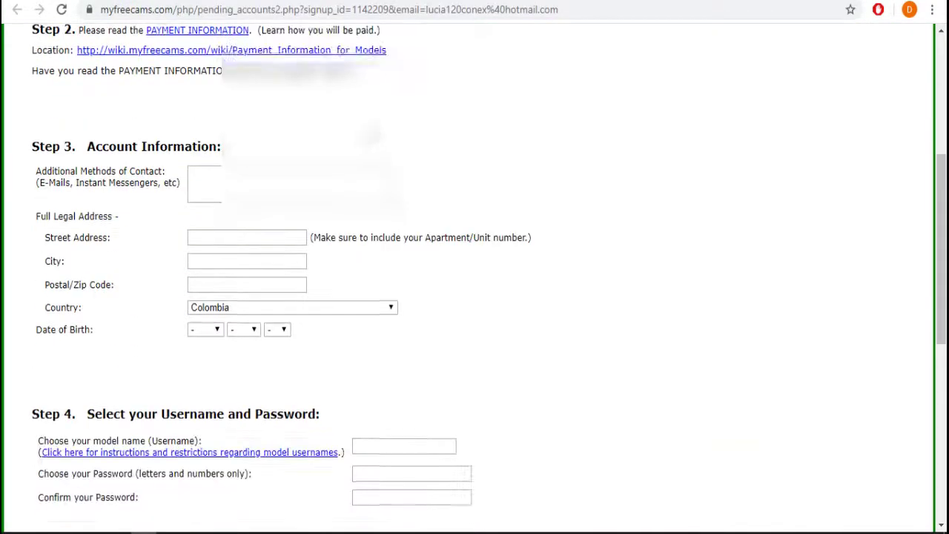
scroll(563, 245, up, 5)
scroll(553, 269, down, 8)
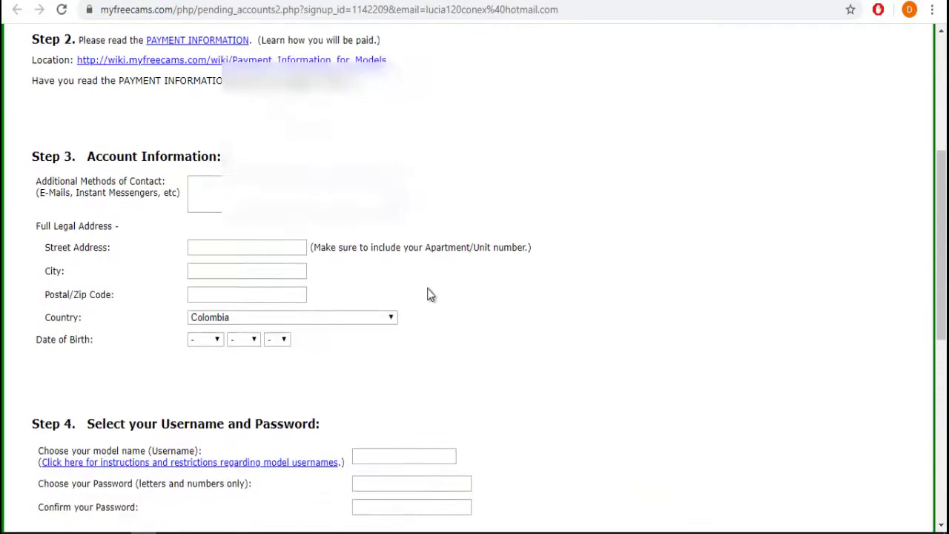
scroll(430, 267, down, 3)
scroll(490, 293, up, 10)
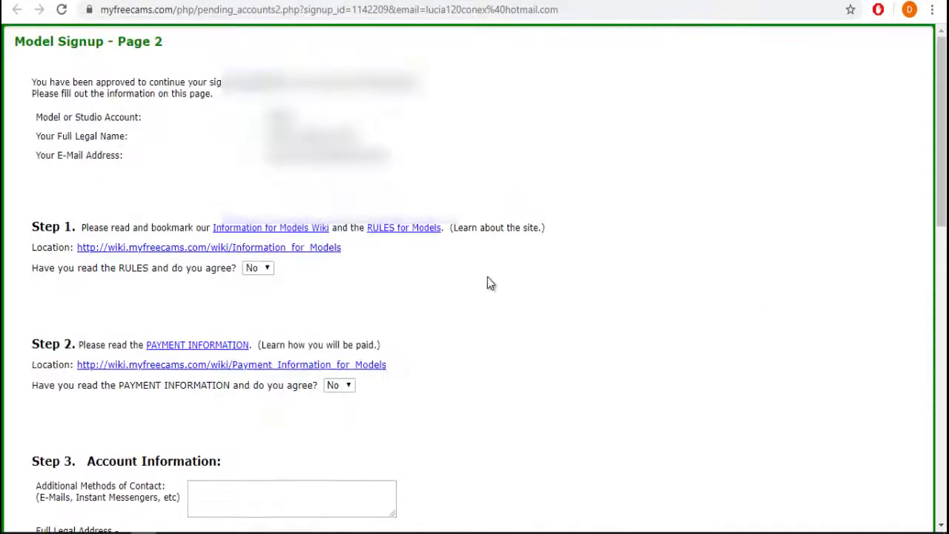
scroll(486, 280, down, 3)
scroll(480, 282, down, 2)
scroll(471, 273, up, 5)
click(261, 270)
click(255, 295)
scroll(394, 322, down, 3)
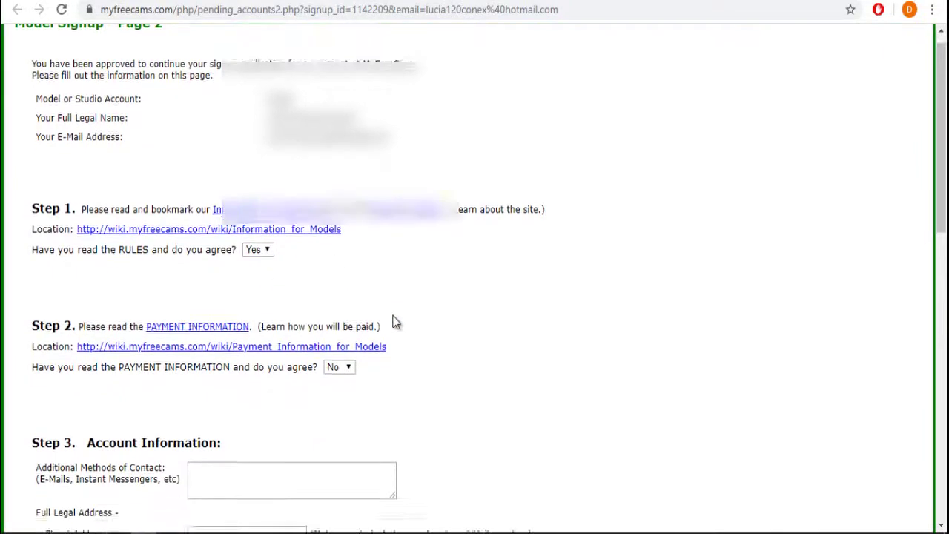
click(339, 157)
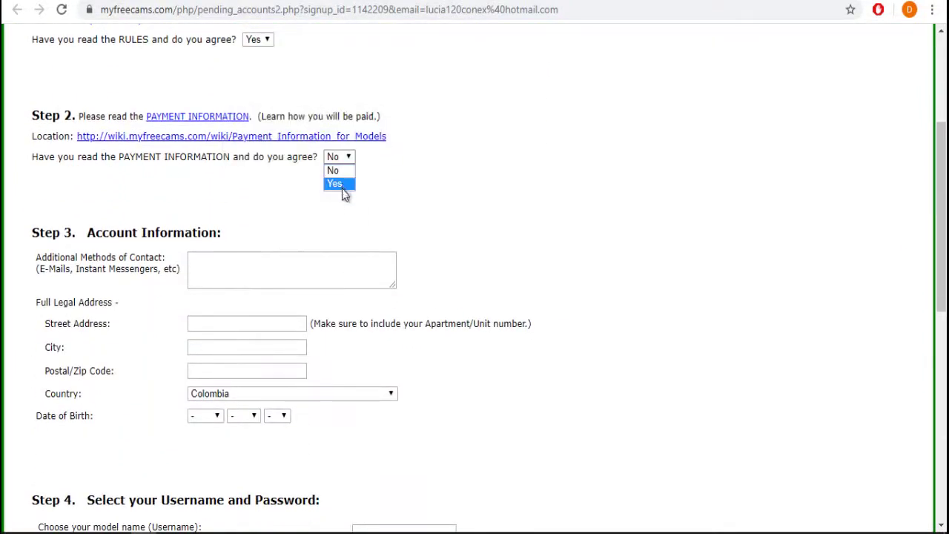
click(341, 185)
Enter the contact e-mail, street address, city and postal code.
click(299, 266)
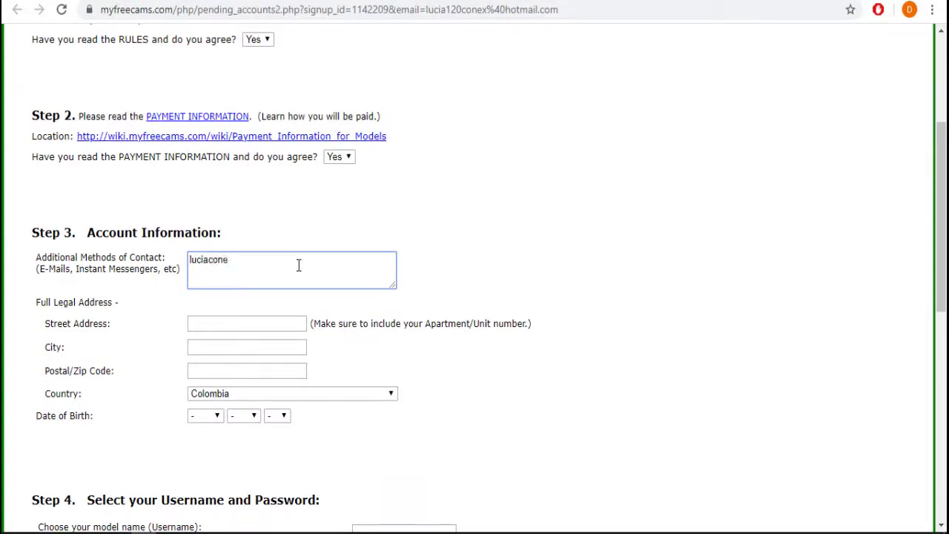
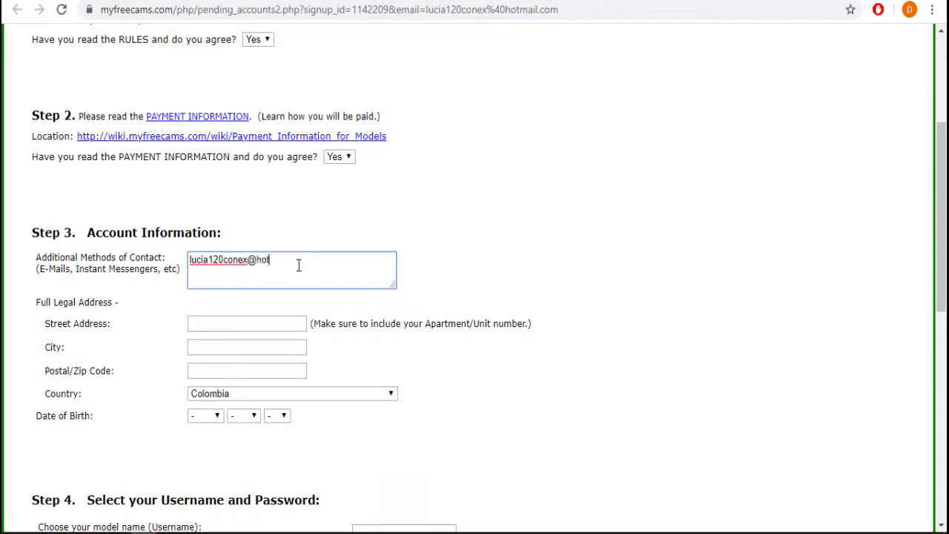
key(Tab)
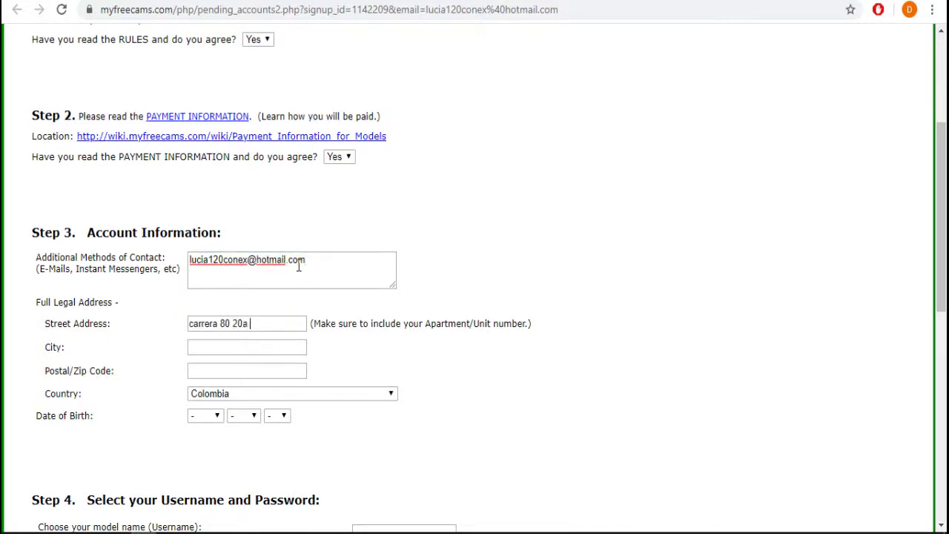
key(Tab)
text(medellin)
key(Tab)
text(050025)
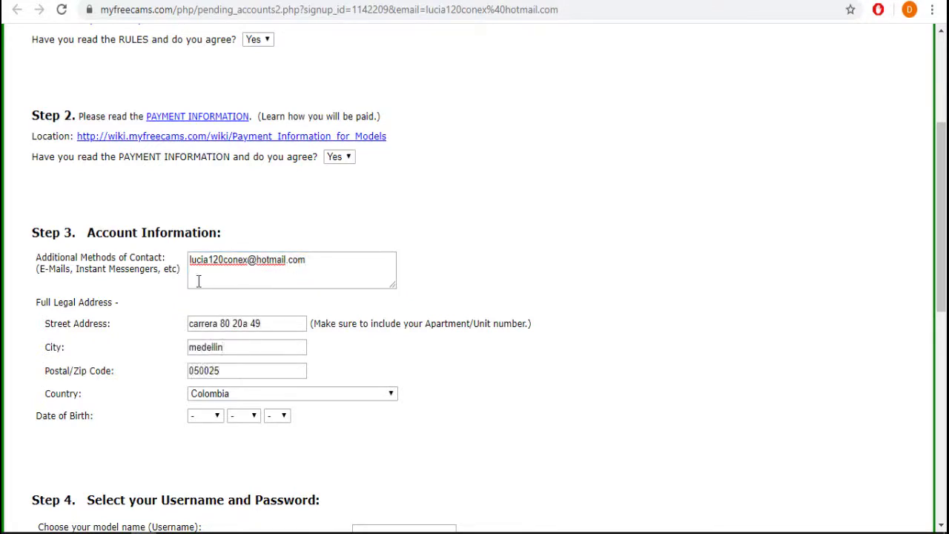
scroll(229, 197, down, 6)
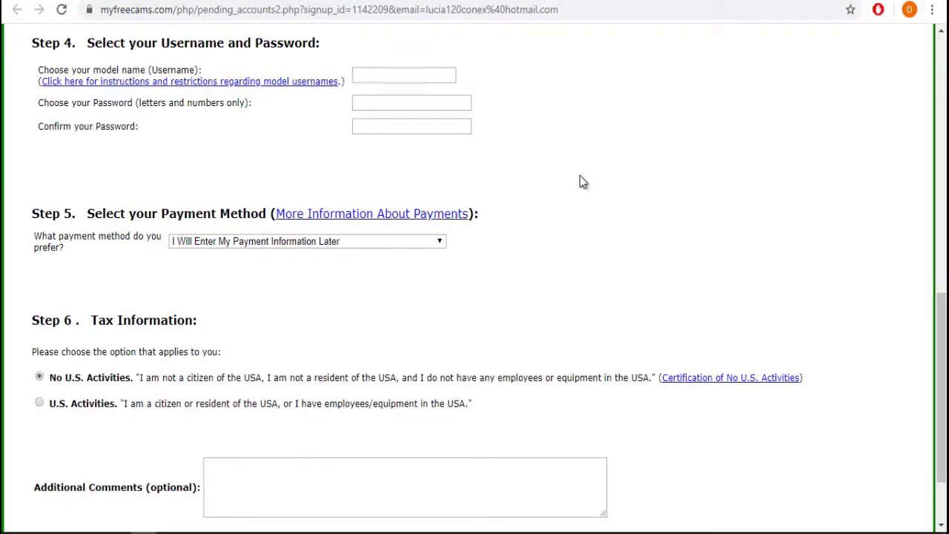
Fill in the model username and password, and keep 'I Will Enter My Payment Information Later'.
click(412, 80)
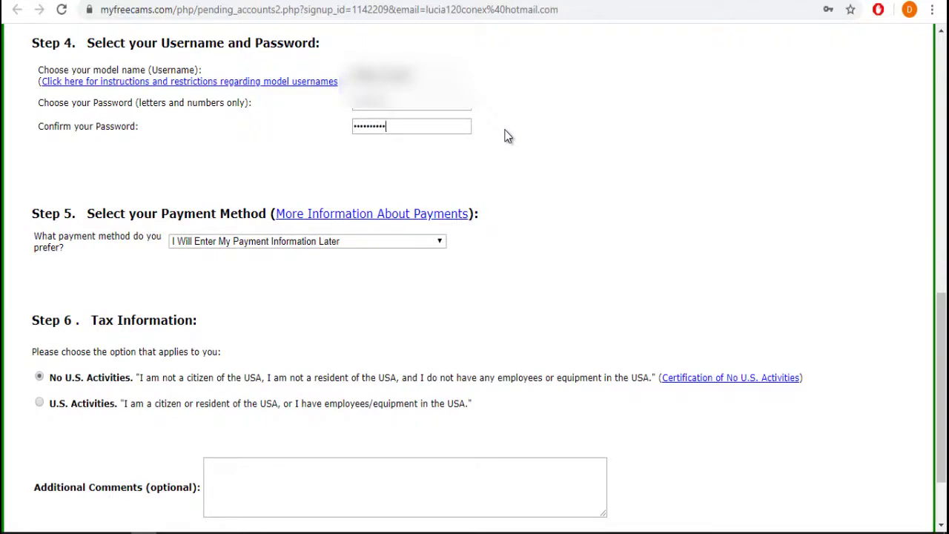
scroll(508, 148, down, 2)
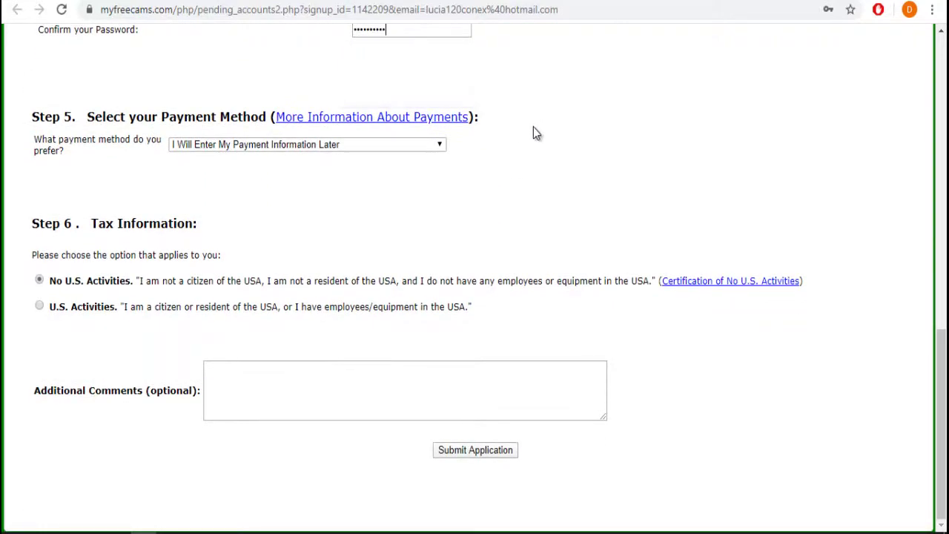
click(208, 143)
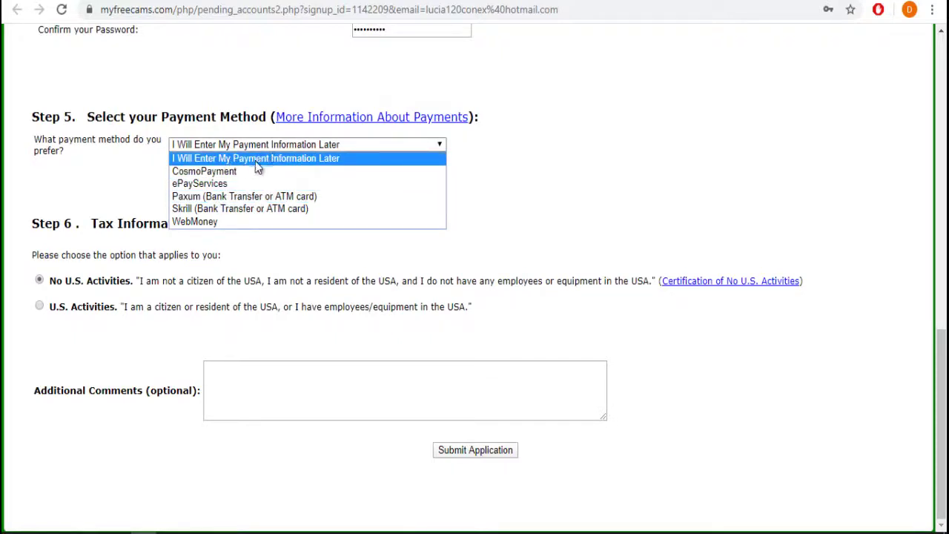
click(316, 158)
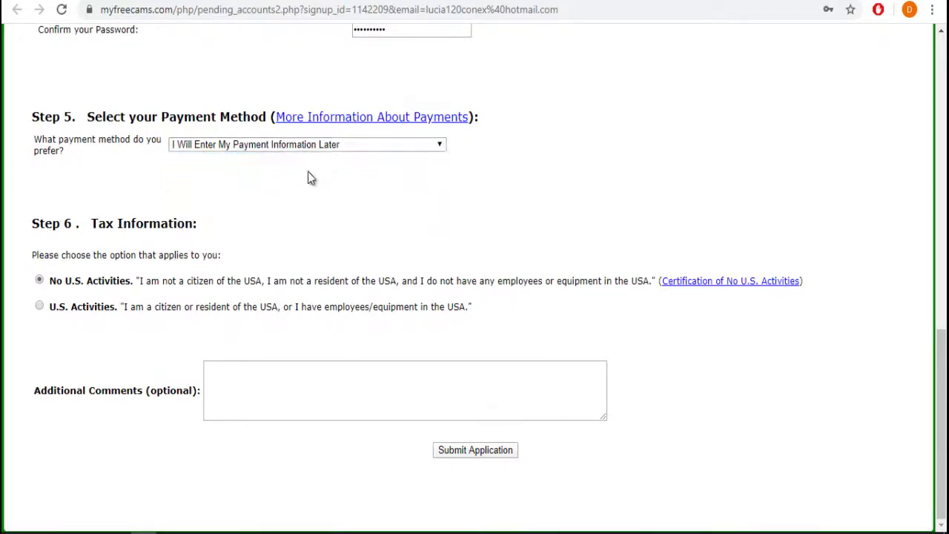
Submit the model application and close Chrome's save-password bubble.
click(452, 455)
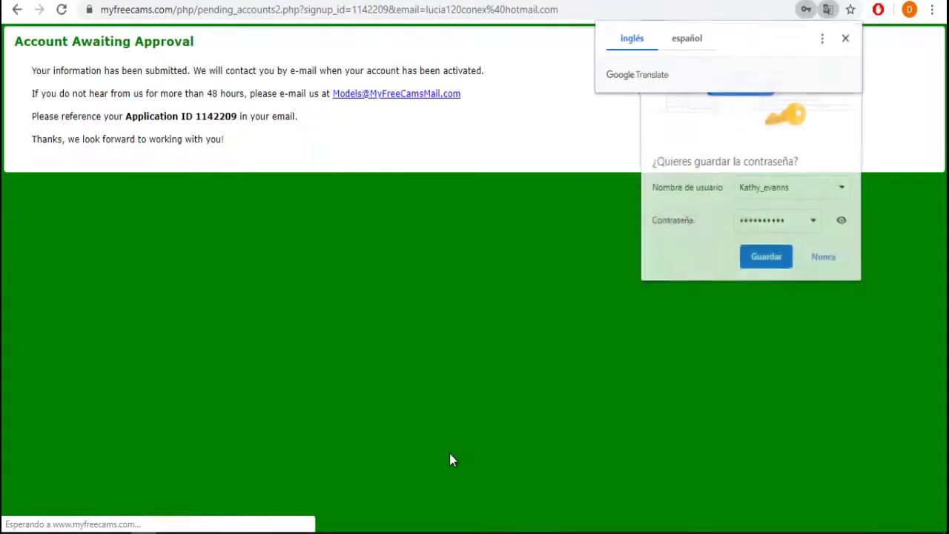
click(850, 33)
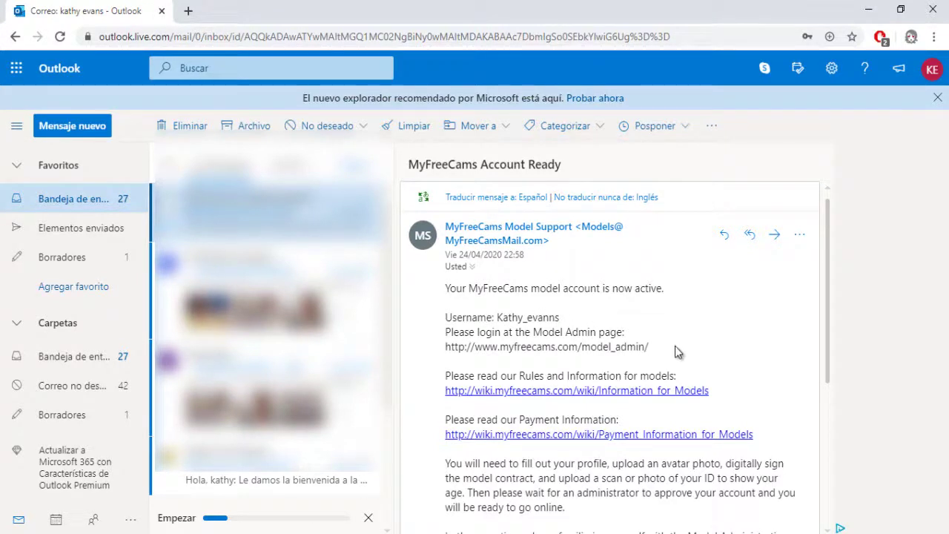
Copy the model_admin URL from the e-mail and load it in a new tab.
drag(675, 346, 447, 353)
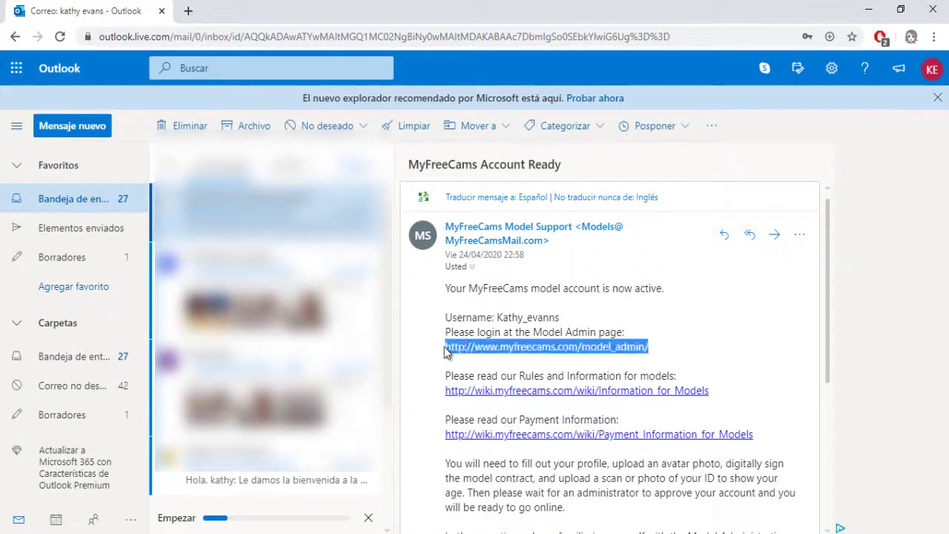
right_click(515, 354)
click(541, 362)
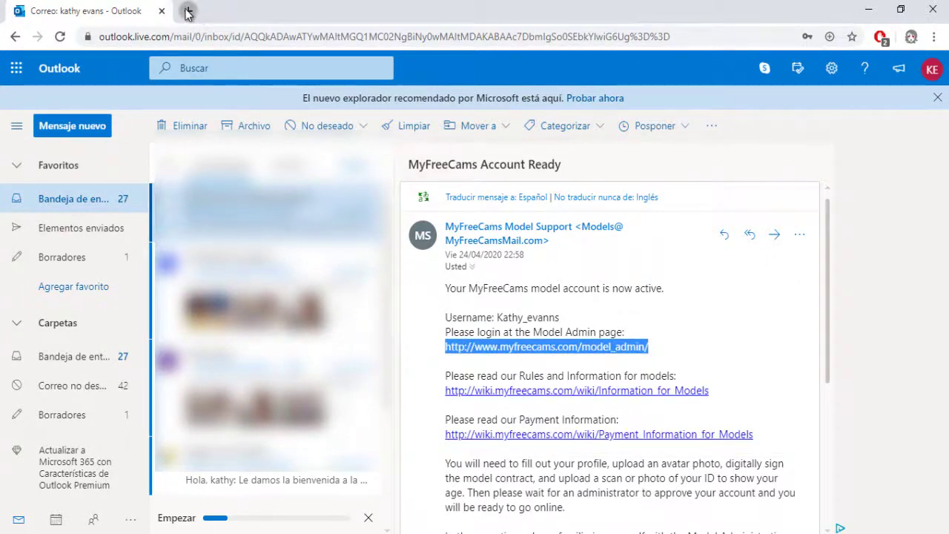
click(187, 12)
key(ctrl+v)
key(Return)
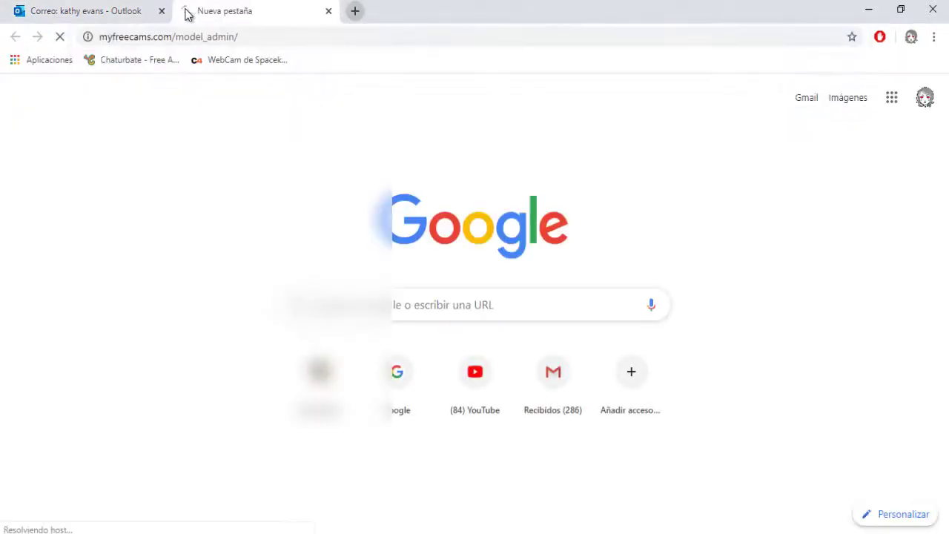
Copy the username from the e-mail into the Model field of the login page.
click(113, 9)
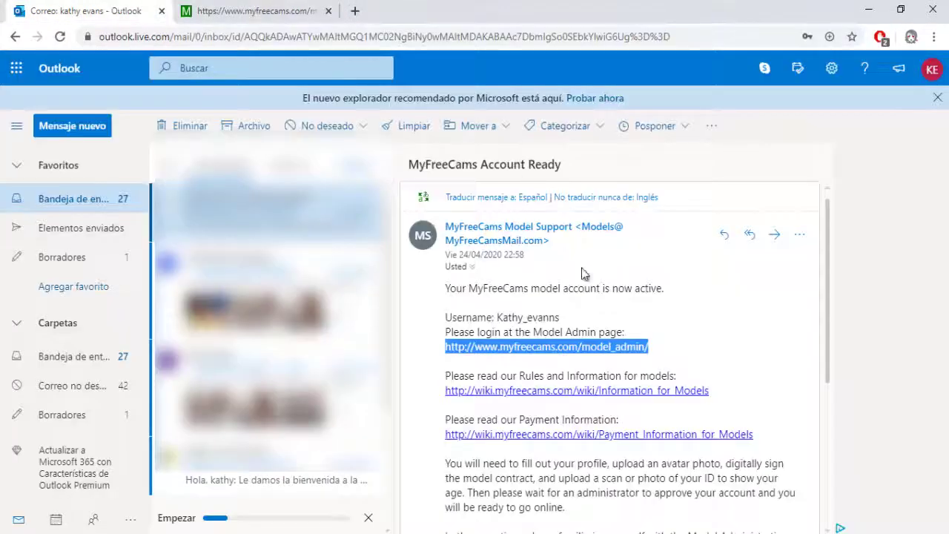
drag(561, 317, 497, 317)
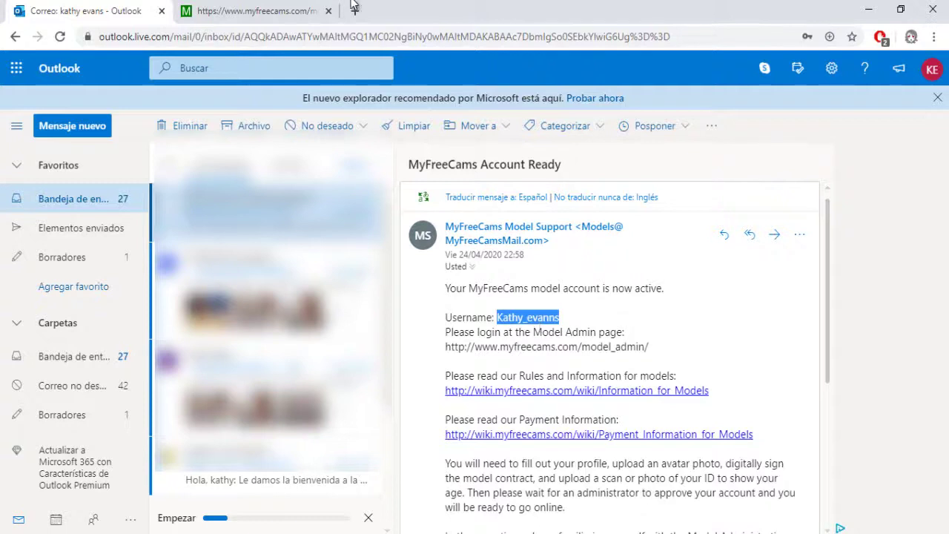
click(258, 13)
click(411, 240)
key(ctrl+v)
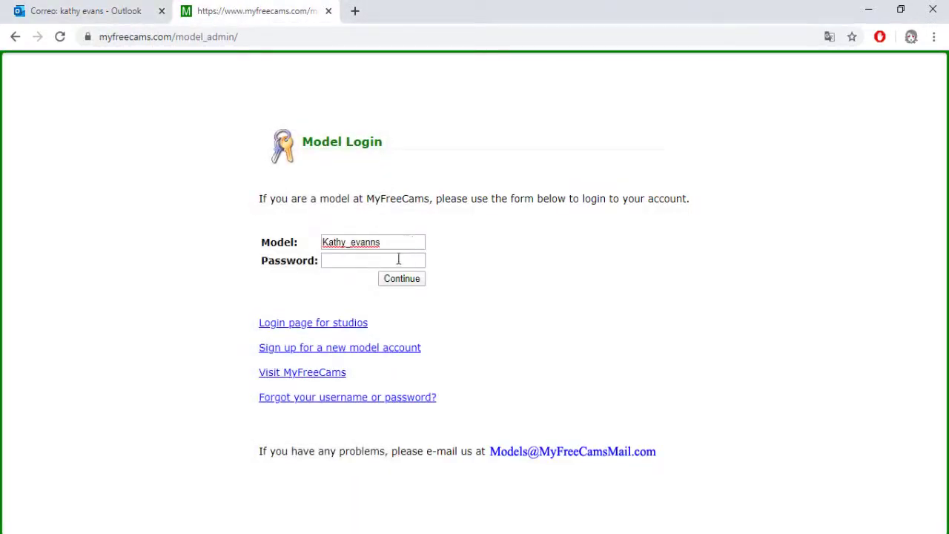
Log in with the account password and dismiss the save-password prompt.
click(397, 261)
key(Return)
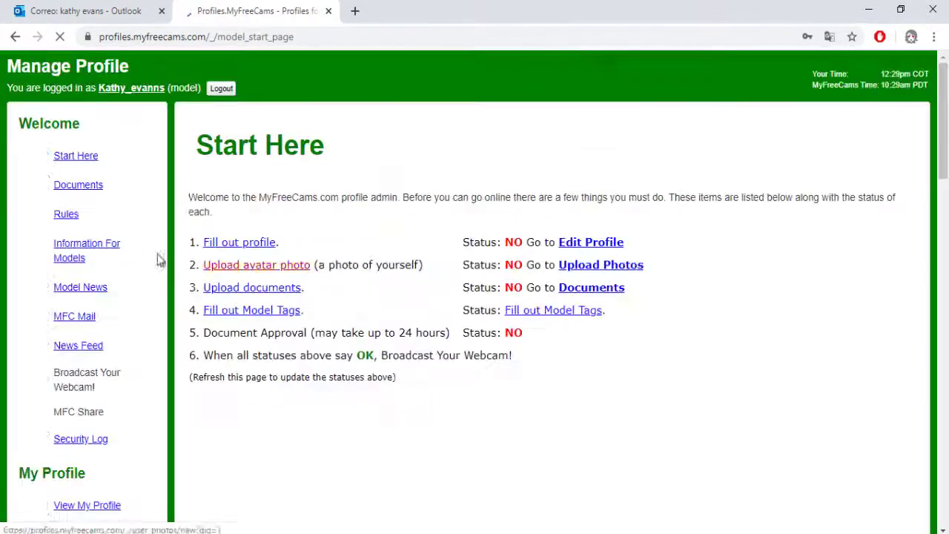
click(852, 59)
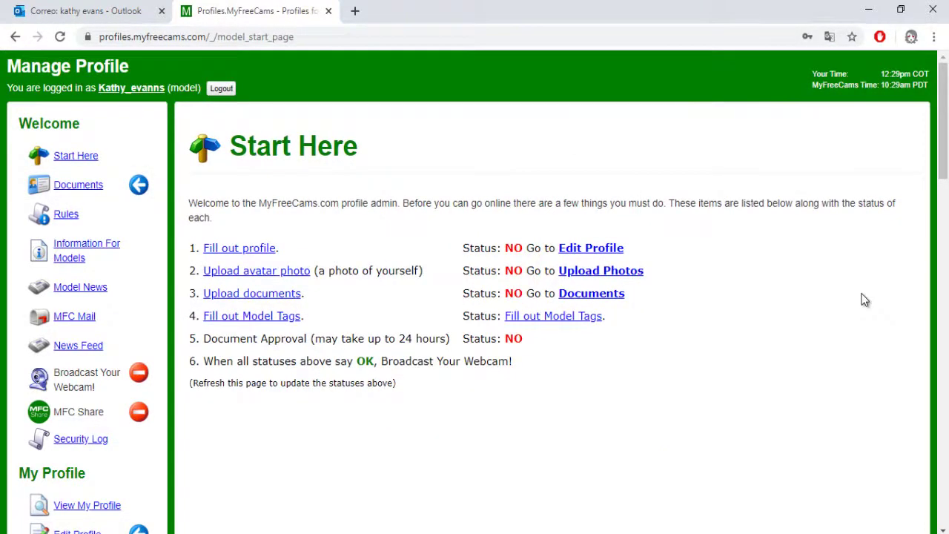
scroll(865, 288, down, 1)
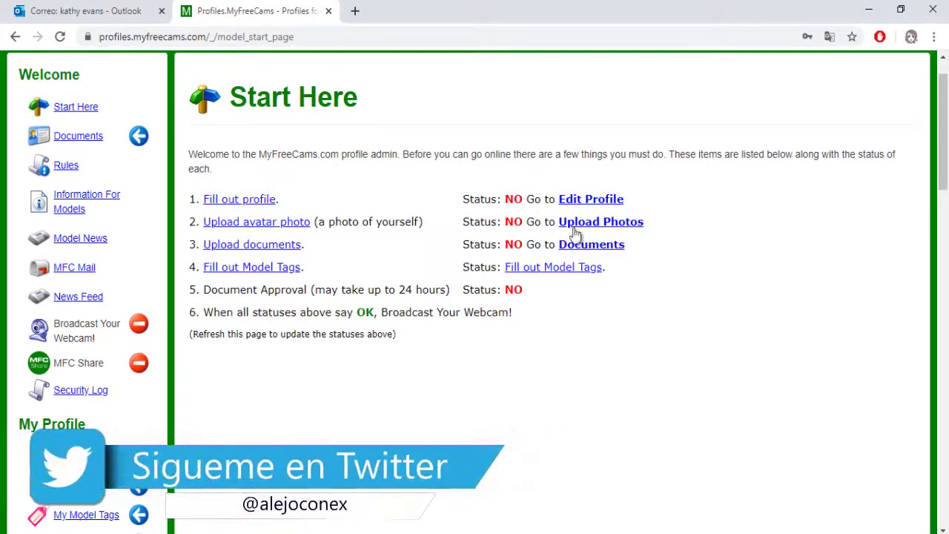
On the Edit Profile page, write the headline 'i am a open mind person'.
click(591, 200)
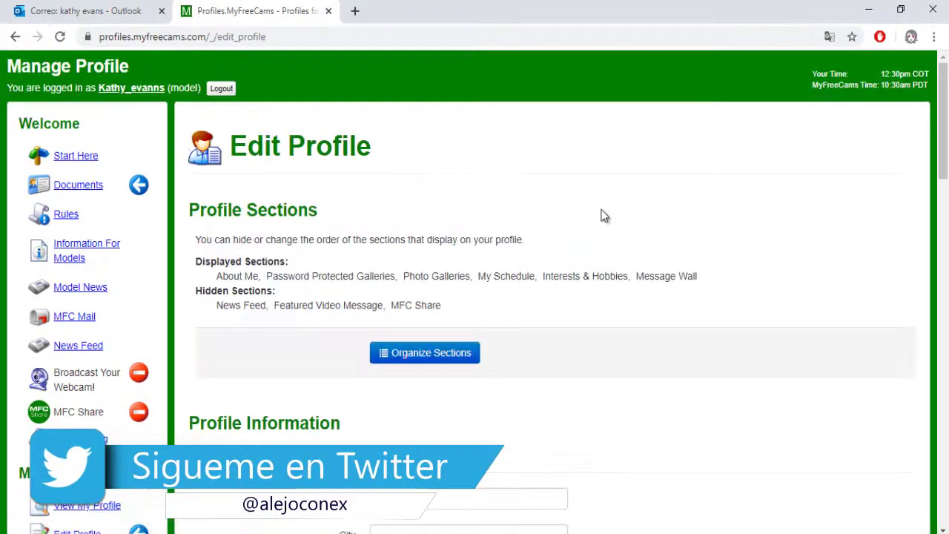
scroll(604, 215, down, 2)
scroll(605, 217, down, 3)
click(445, 133)
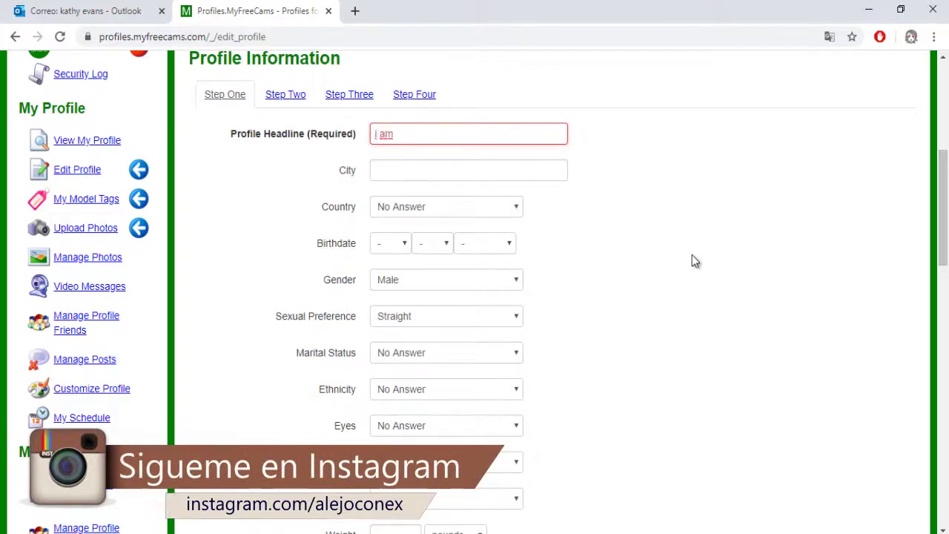
text(i am a open mind person)
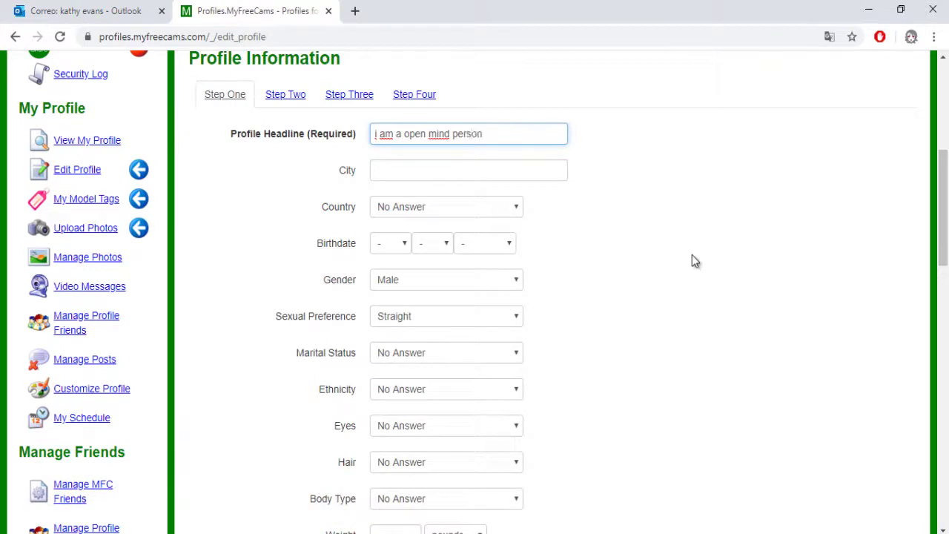
Set the profile city to MEDELLIN and the country to Colombia.
click(460, 176)
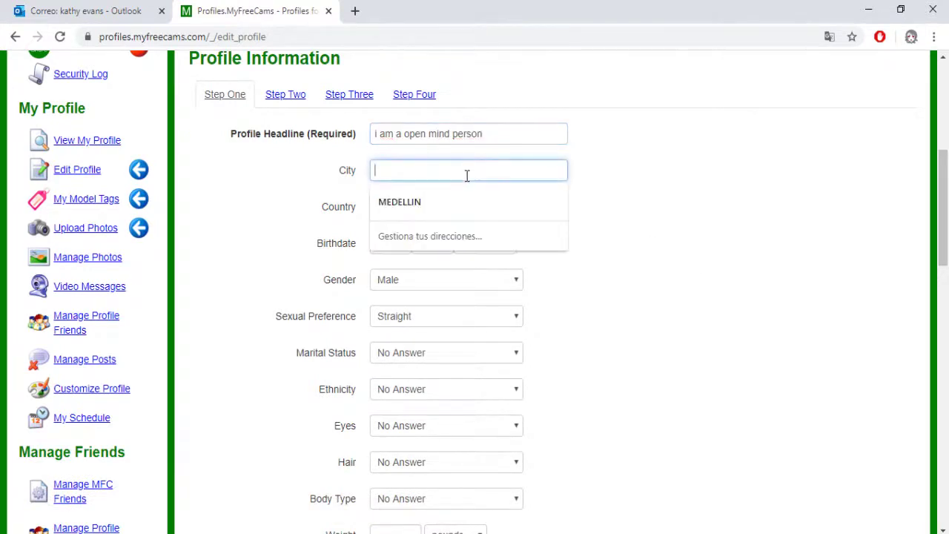
click(476, 209)
click(478, 210)
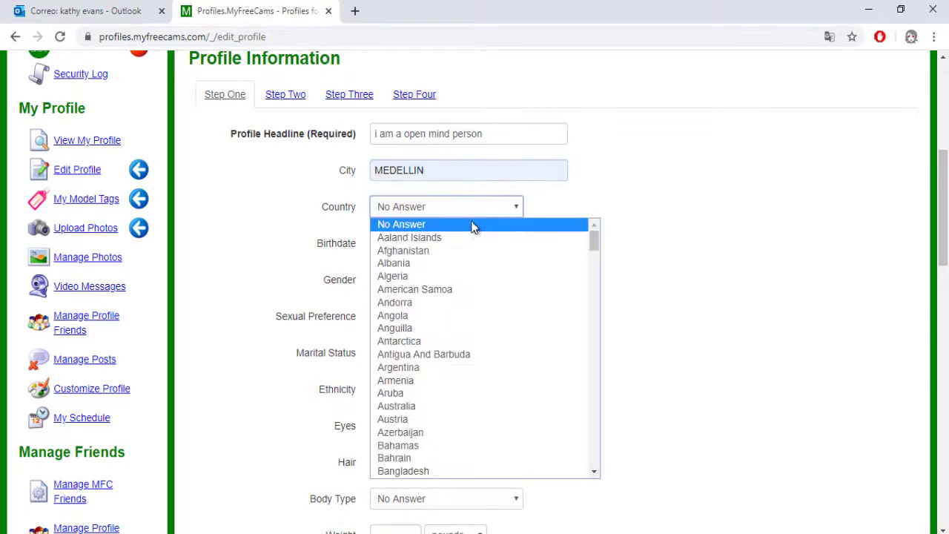
scroll(501, 268, down, 15)
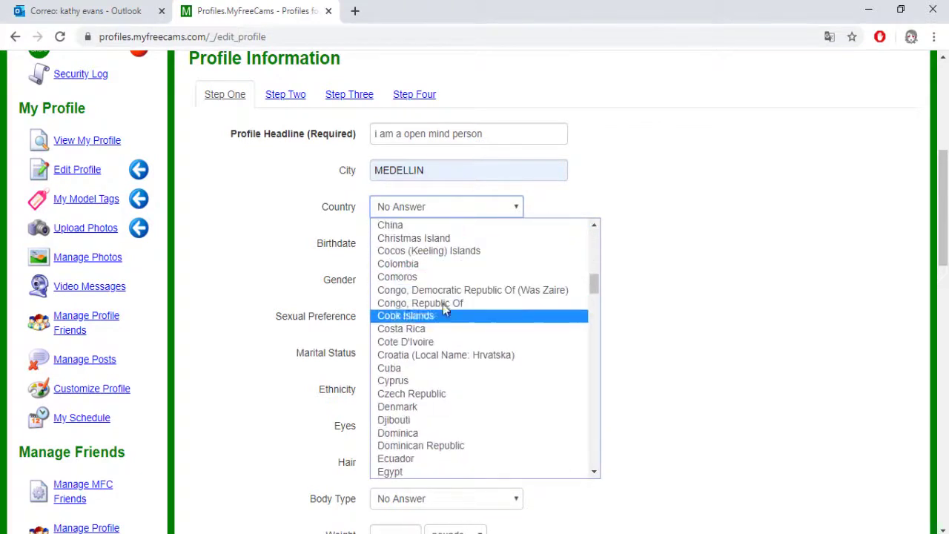
click(408, 263)
click(393, 243)
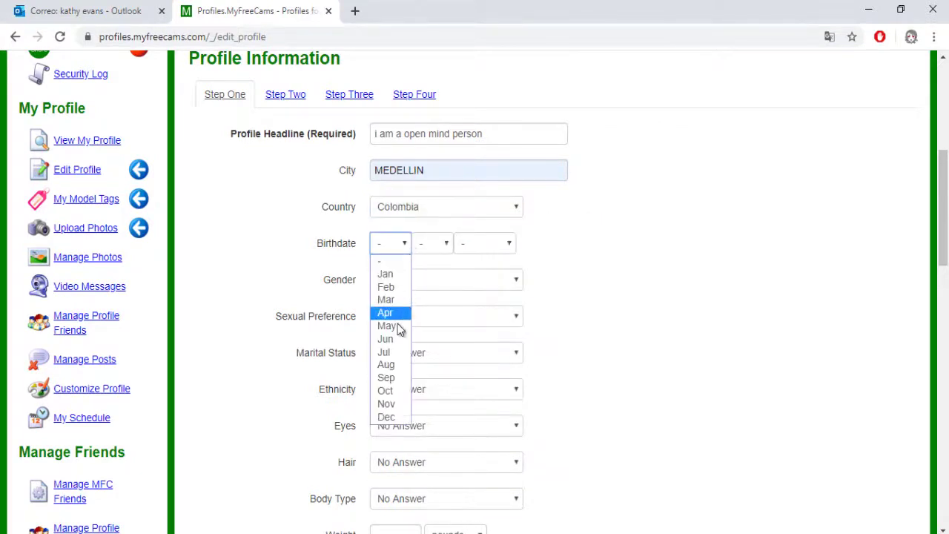
Set the birthdate to Oct 20, 2000.
click(424, 276)
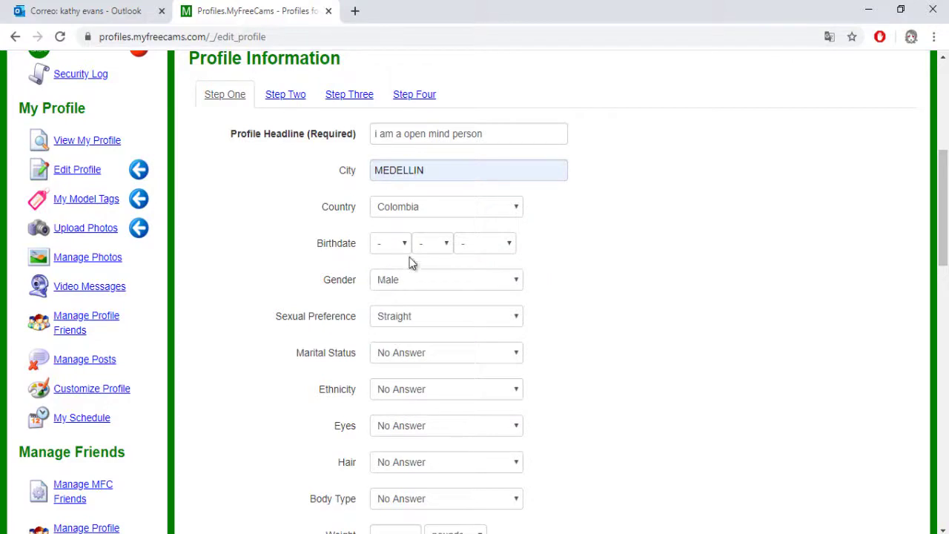
click(403, 248)
click(390, 393)
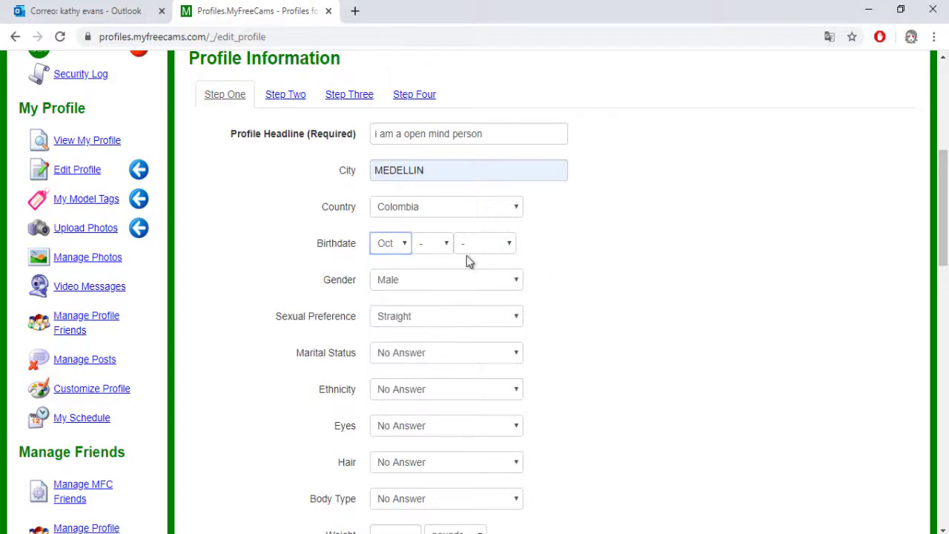
click(431, 243)
scroll(439, 430, down, 3)
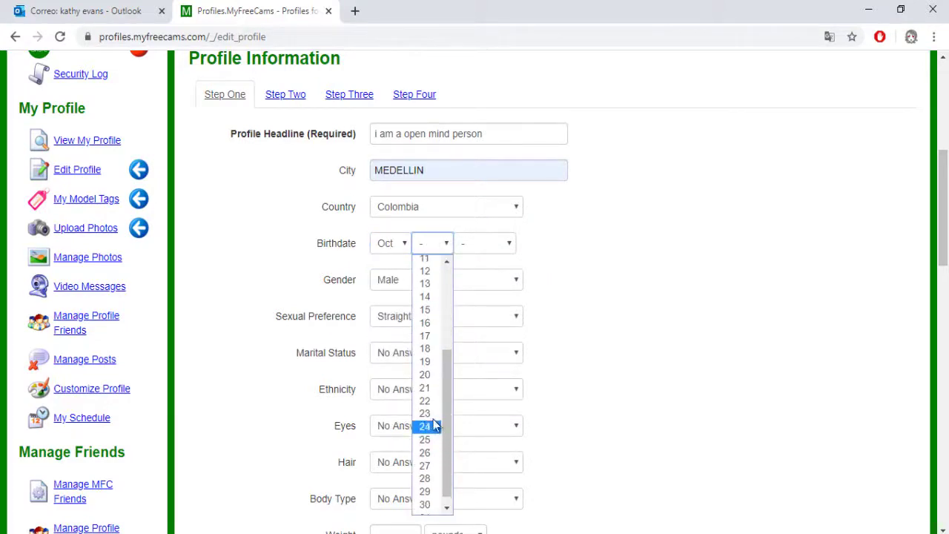
click(425, 376)
click(500, 247)
click(474, 301)
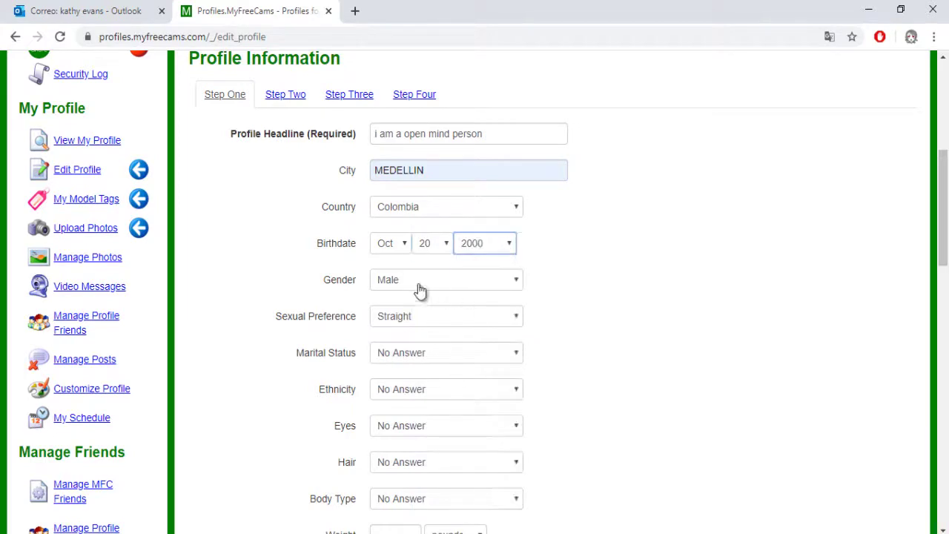
click(420, 285)
Set gender to Female, sexual preference to Bisexual and marital status to Single.
click(422, 311)
scroll(438, 281, down, 1)
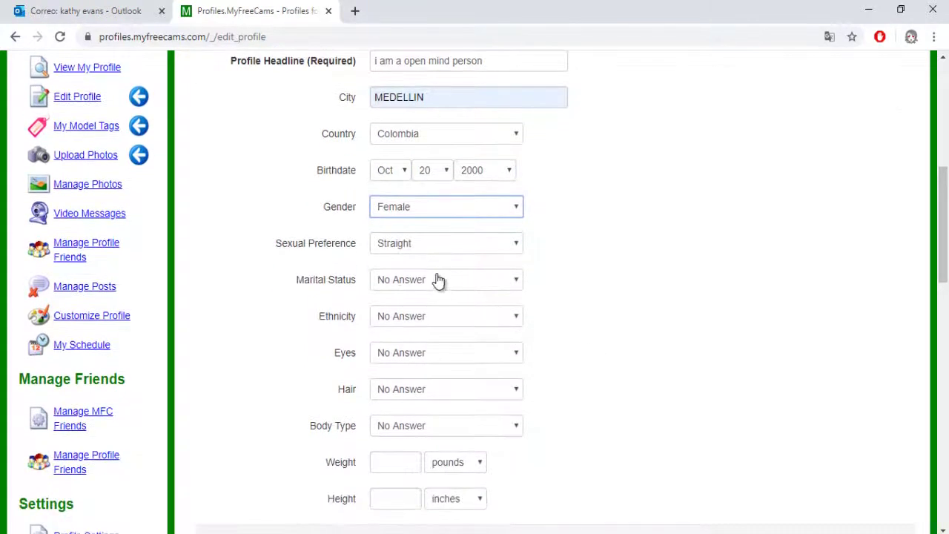
click(400, 251)
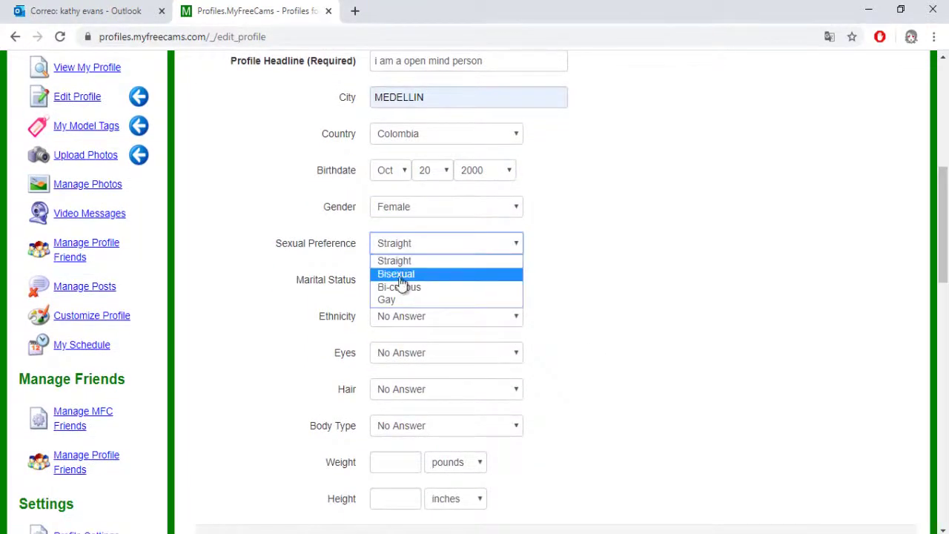
click(427, 276)
click(405, 286)
click(438, 310)
Set ethnicity Hispanic, brown eyes, brown hair and Average body type.
scroll(435, 246, down, 1)
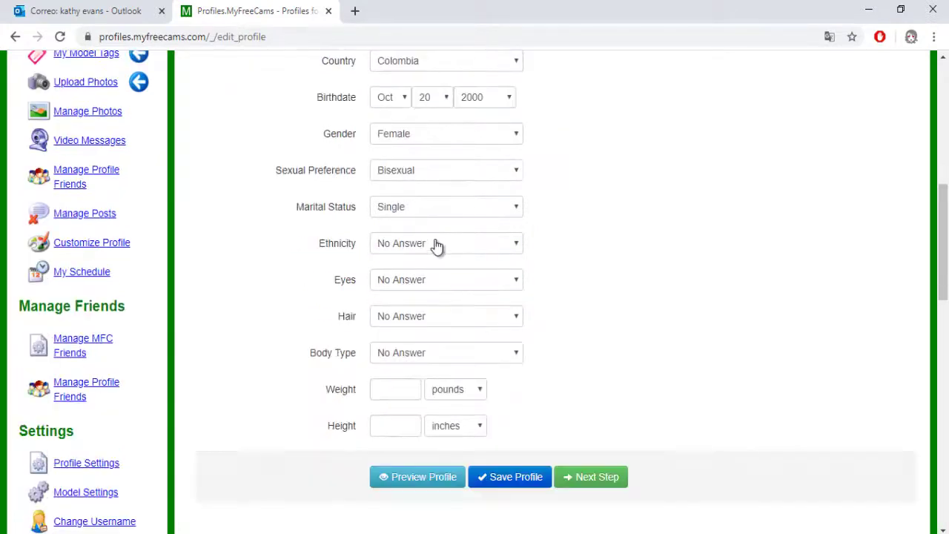
click(418, 250)
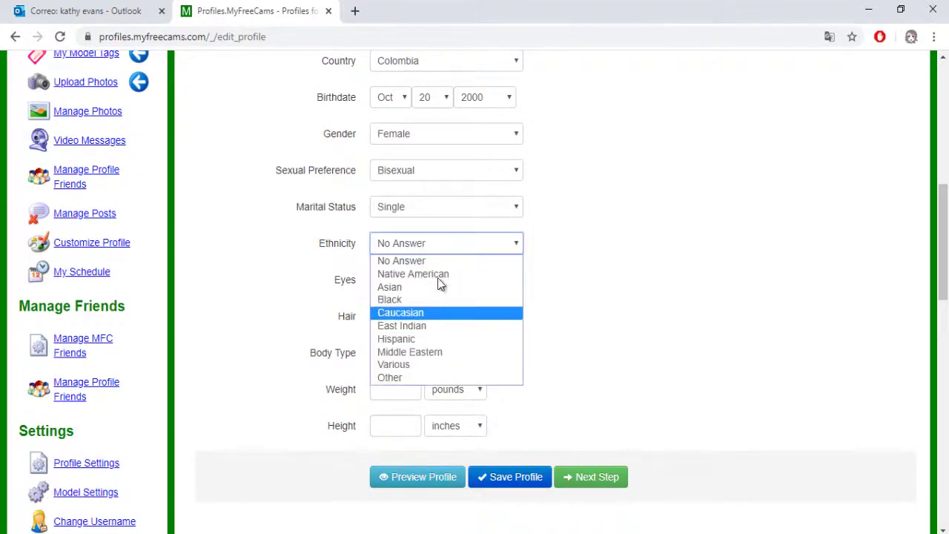
click(418, 339)
click(398, 285)
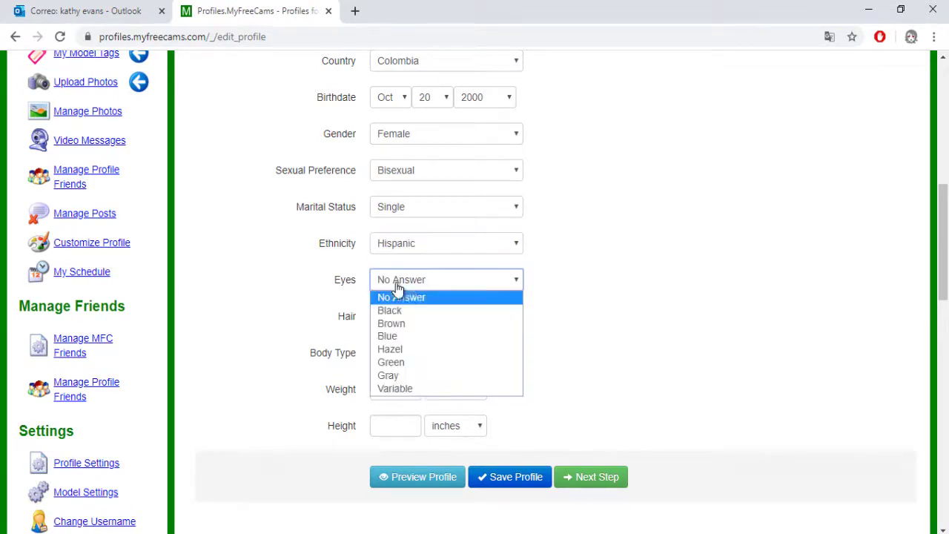
click(416, 324)
click(416, 323)
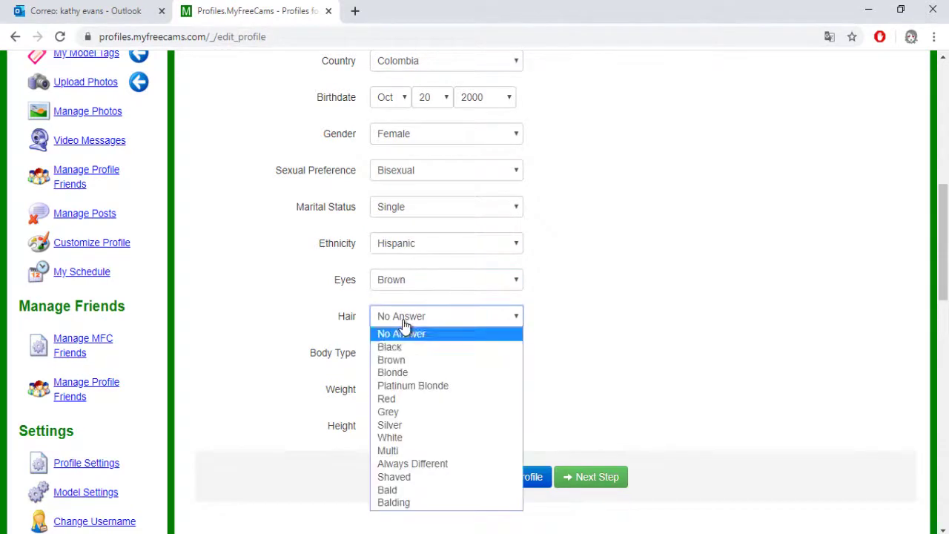
click(417, 361)
click(409, 354)
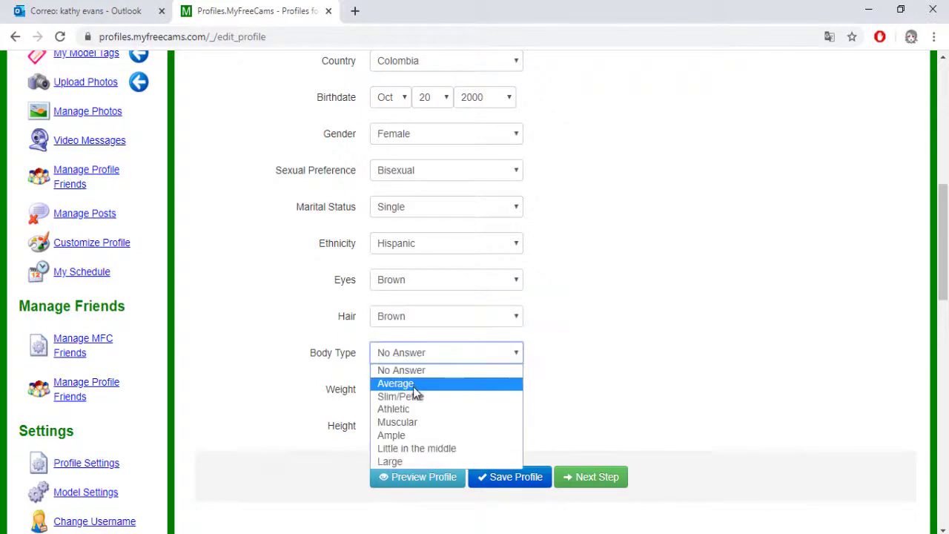
click(413, 385)
Enter weight 50 kilos and height 155 centimeters, then save the profile.
click(461, 390)
click(442, 420)
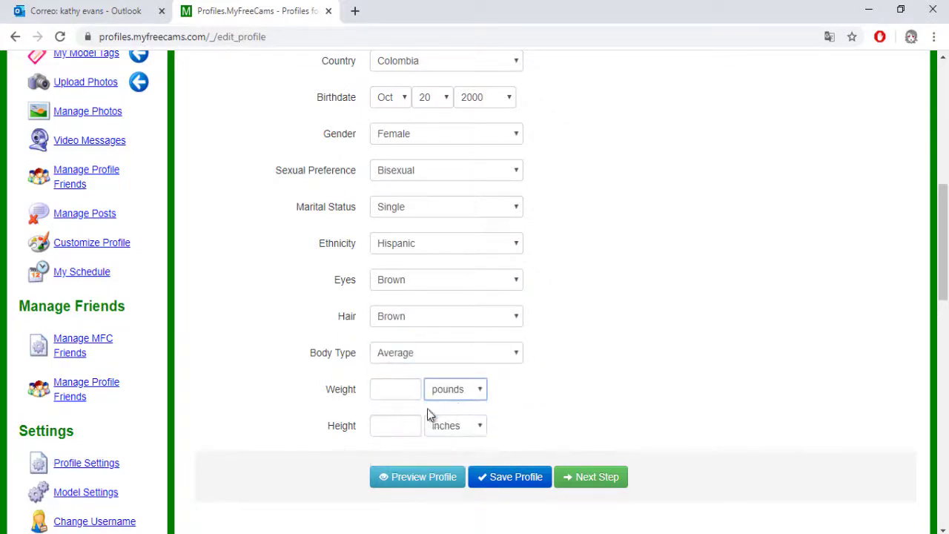
click(397, 392)
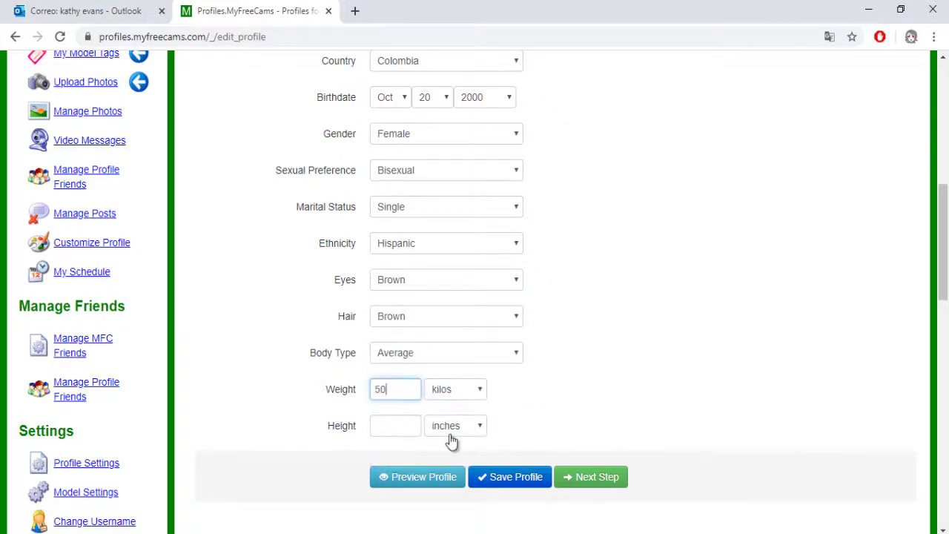
text(50)
click(450, 432)
click(456, 453)
click(390, 427)
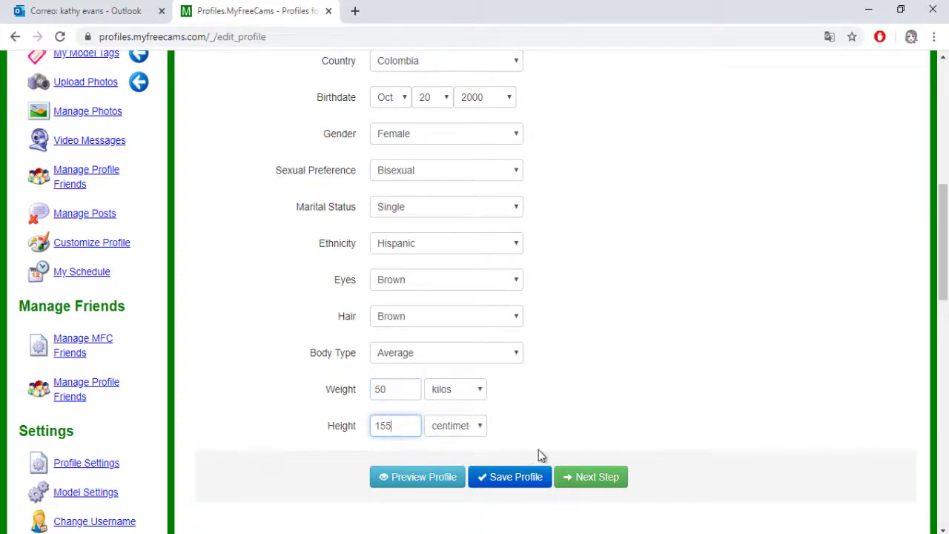
click(512, 477)
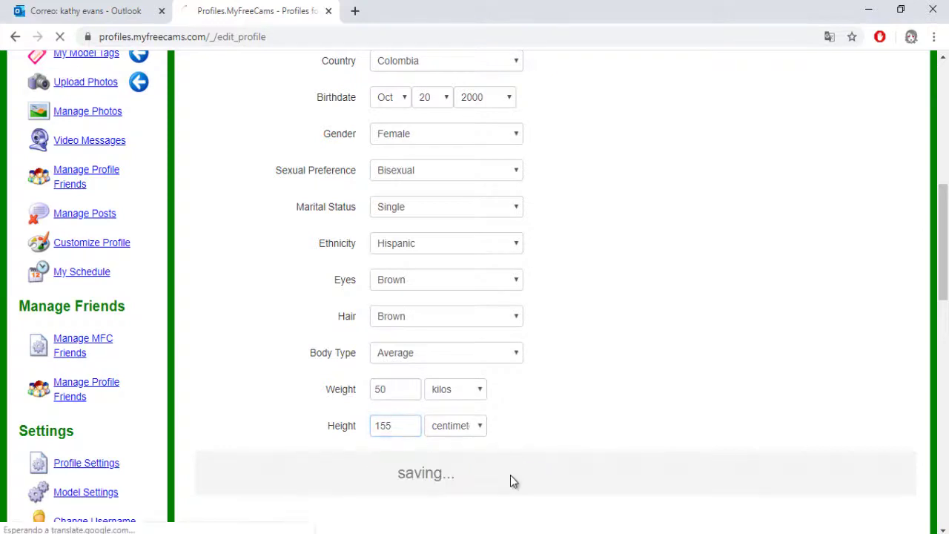
scroll(519, 467, down, 2)
scroll(549, 356, up, 1)
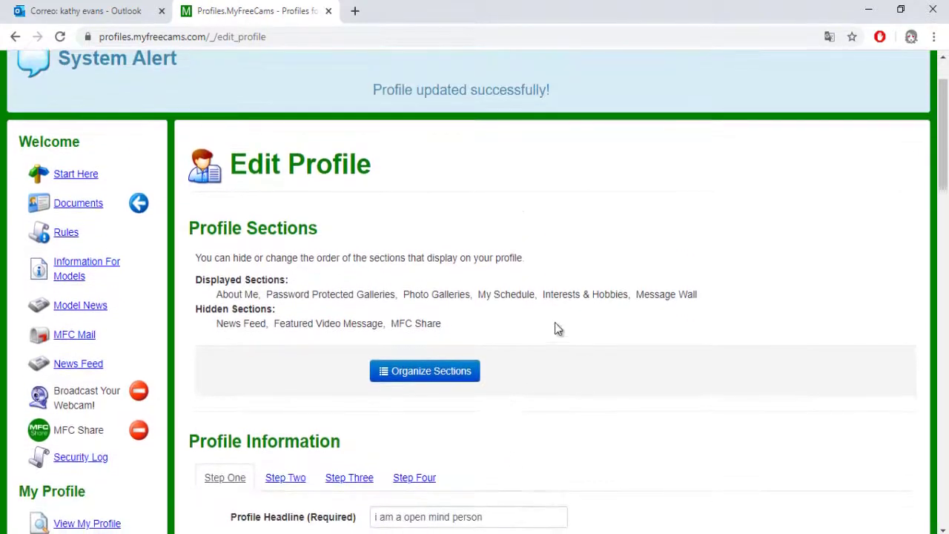
From Start Here's Upload Photos, queue four photos from the I folder.
click(85, 176)
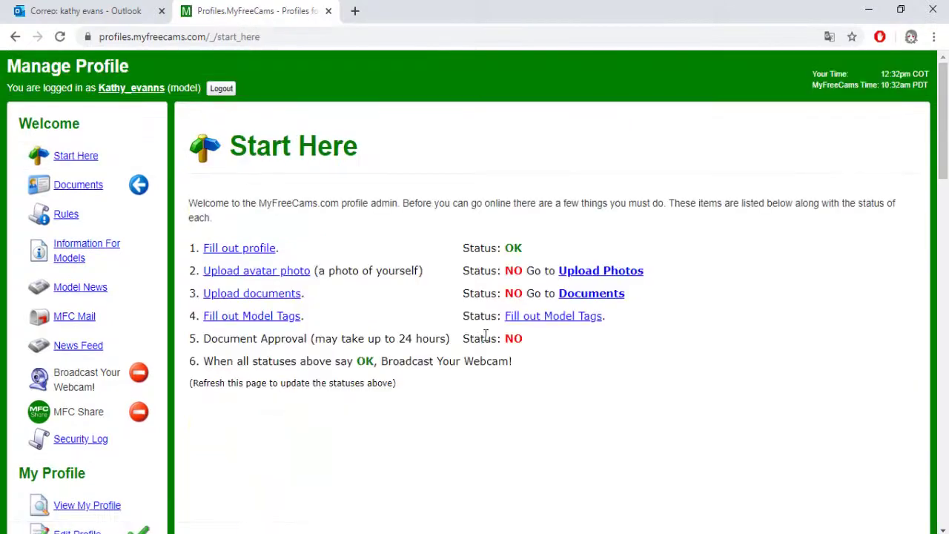
click(600, 271)
scroll(529, 331, down, 1)
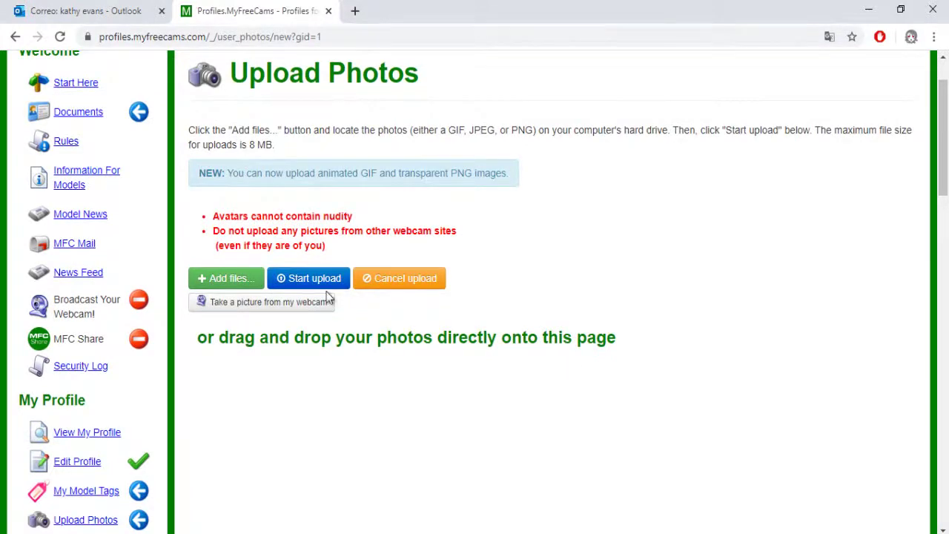
click(252, 280)
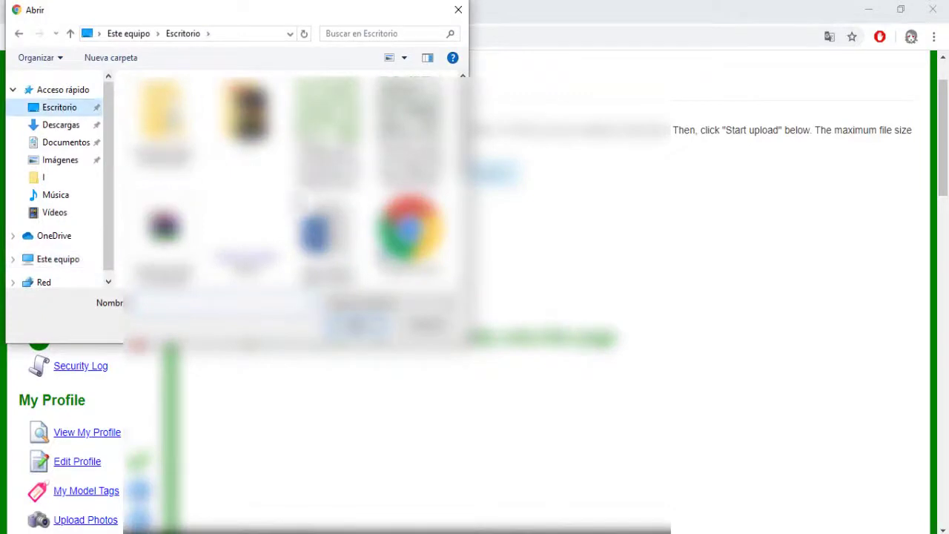
double_click(245, 112)
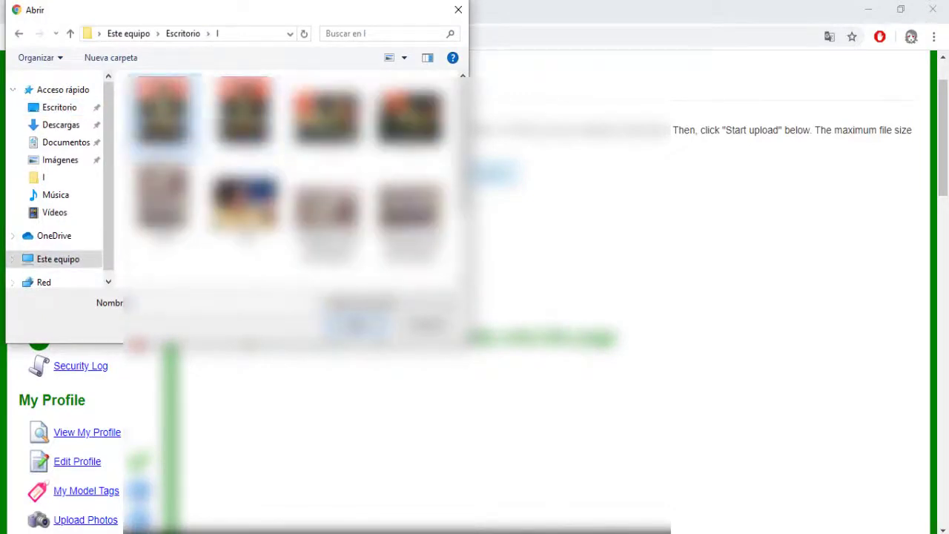
drag(130, 78, 442, 155)
click(378, 324)
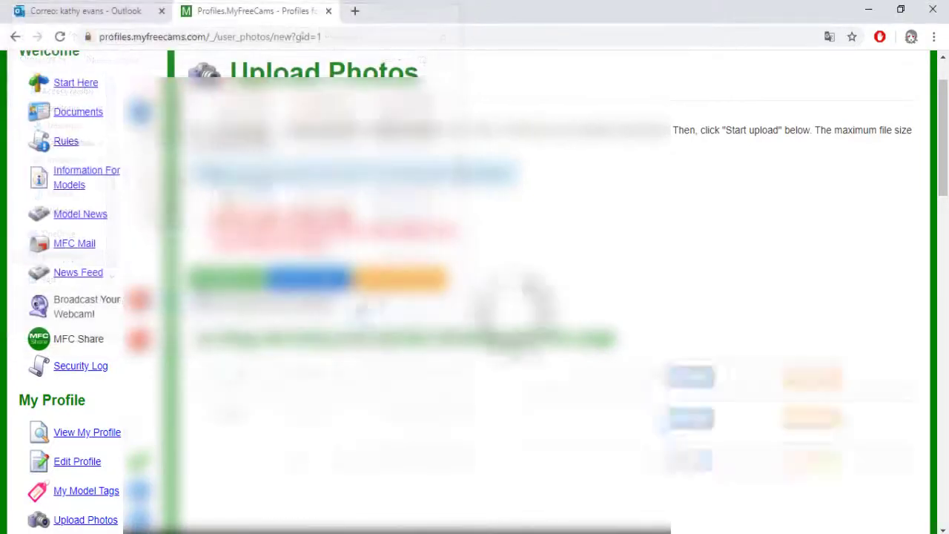
Upload the four queued photos into the Avatar gallery.
scroll(914, 276, down, 3)
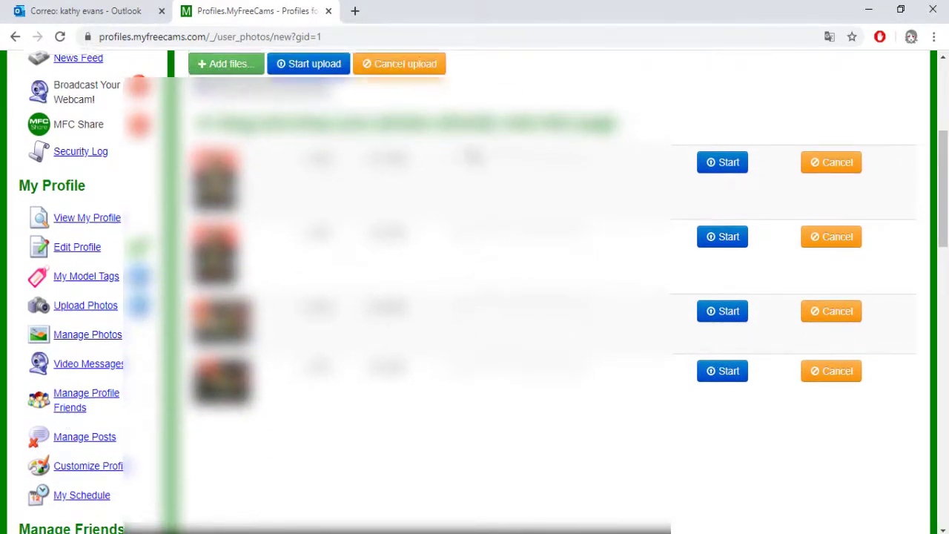
scroll(689, 142, up, 2)
scroll(475, 164, up, 1)
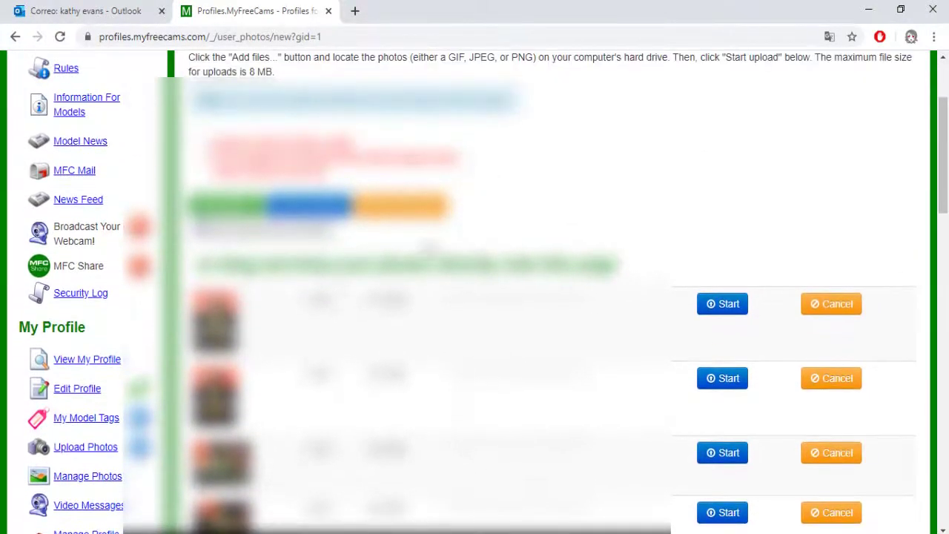
click(308, 204)
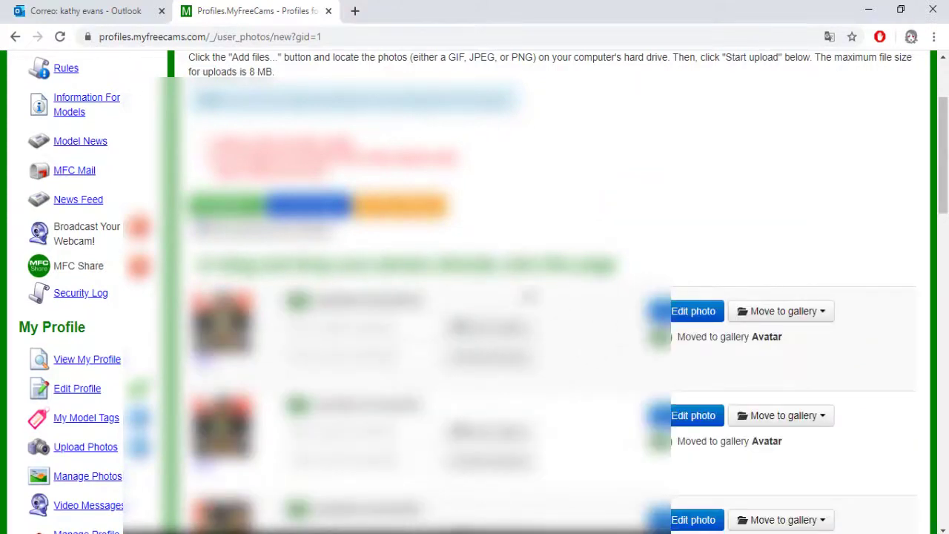
scroll(634, 320, down, 2)
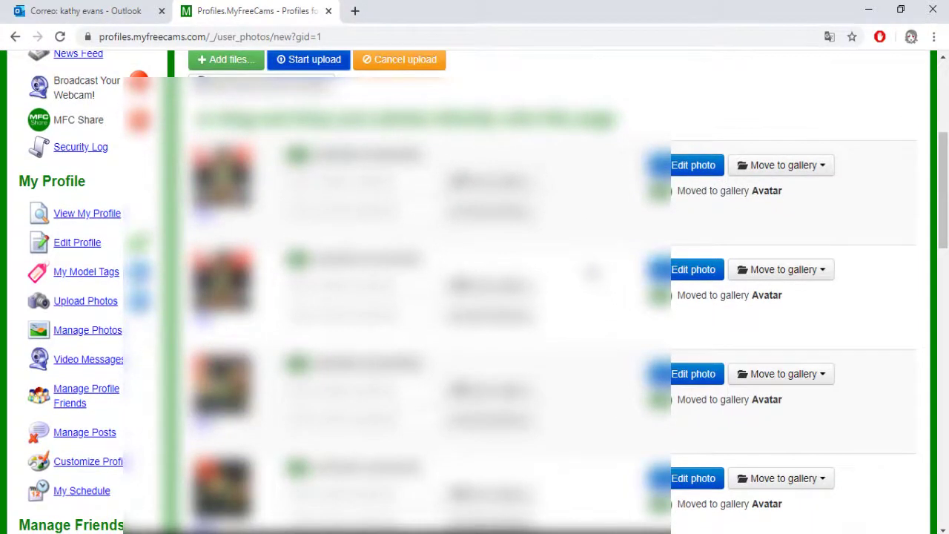
scroll(578, 312, up, 4)
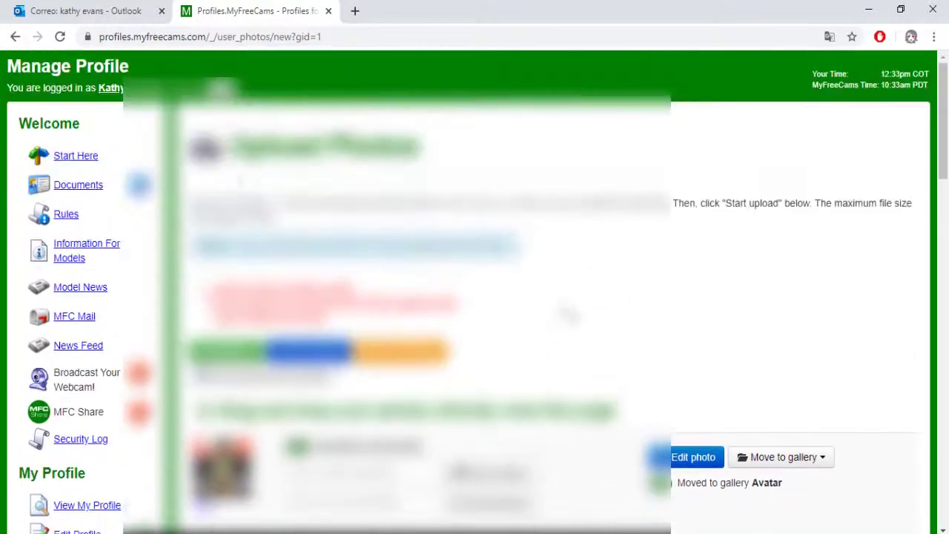
click(75, 157)
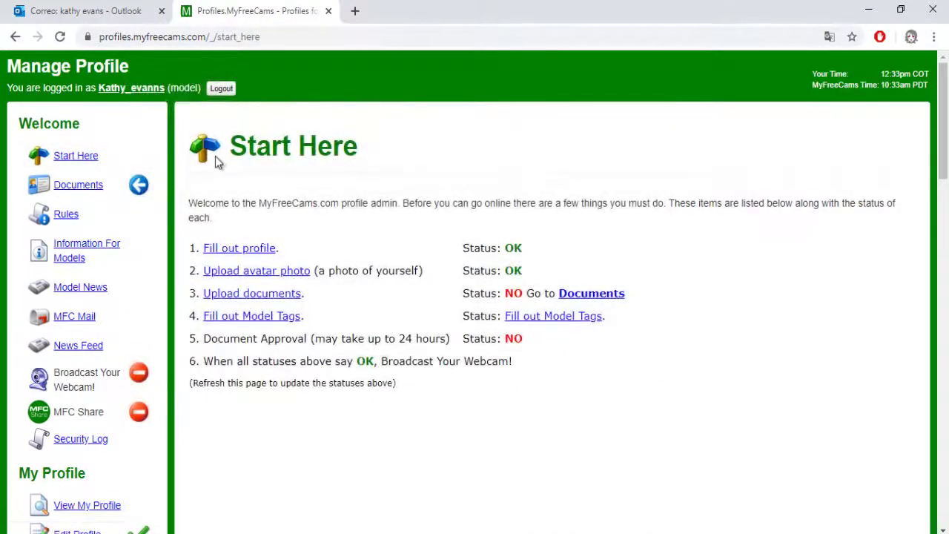
Go to the Documents page and open the unsigned model agreement contract.
scroll(668, 371, down, 1)
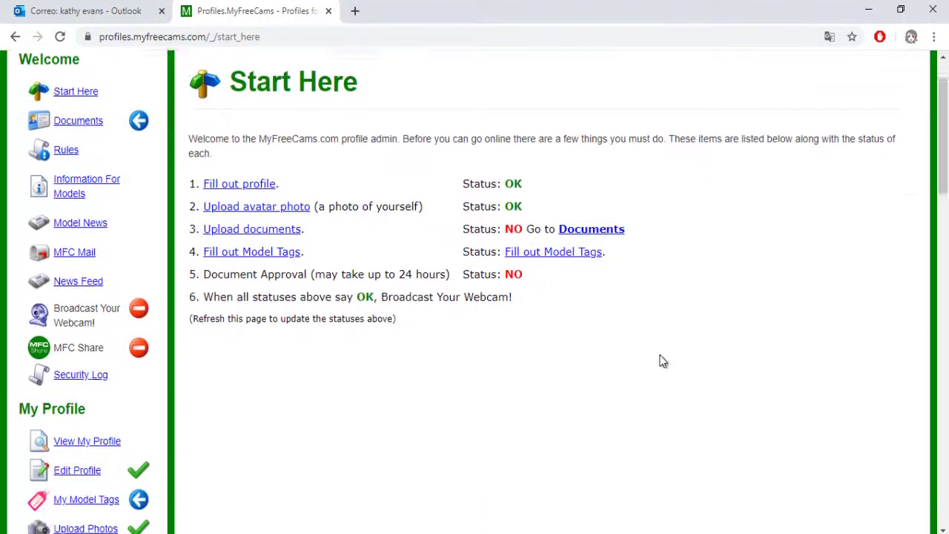
click(577, 223)
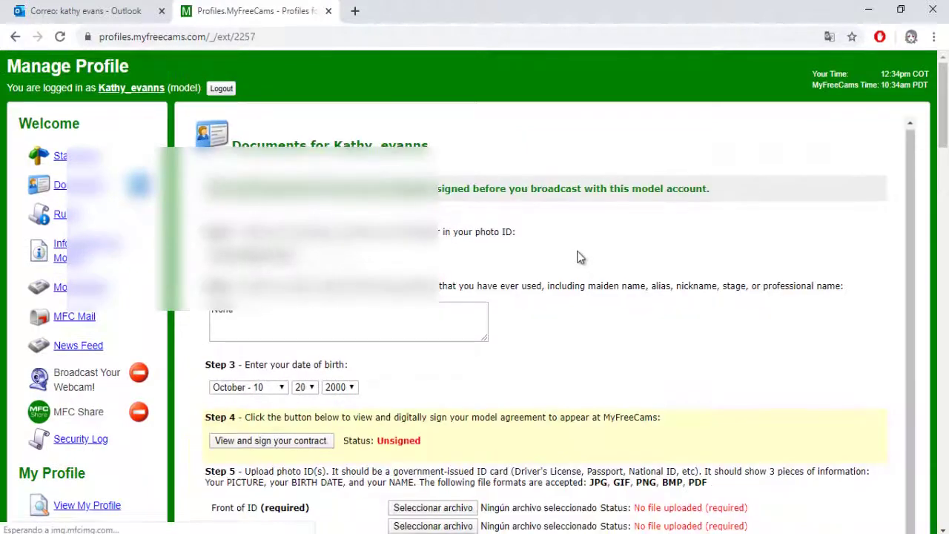
scroll(590, 263, down, 1)
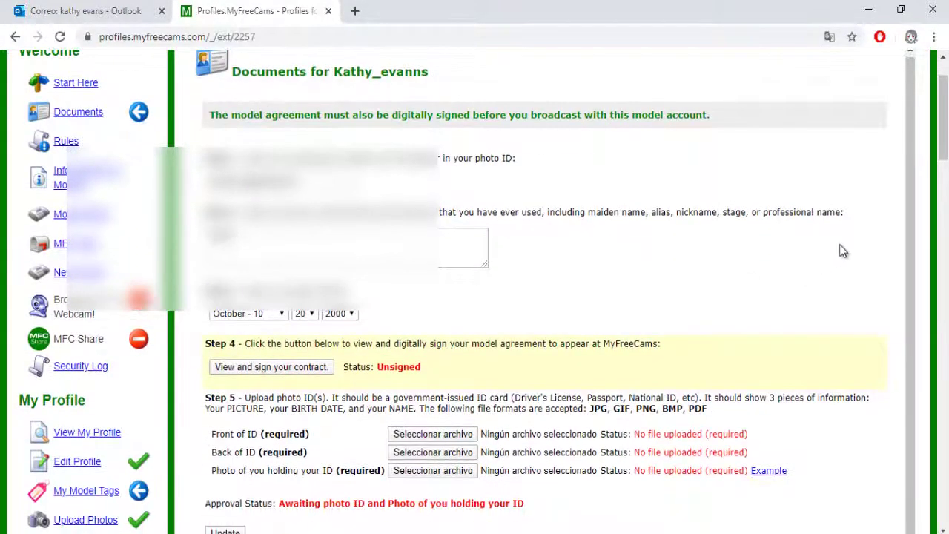
click(256, 366)
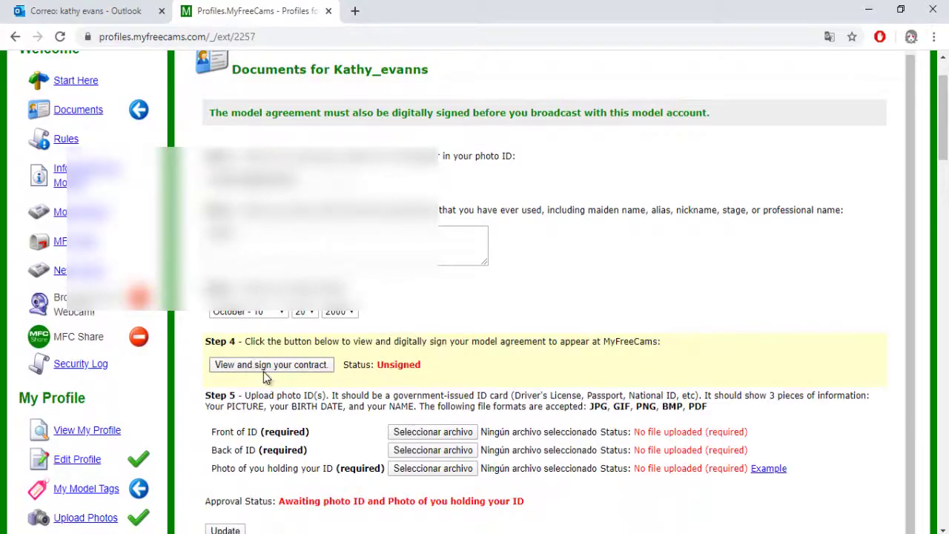
Scroll to the end of the model agreement and digitally sign the contract.
scroll(292, 396, down, 15)
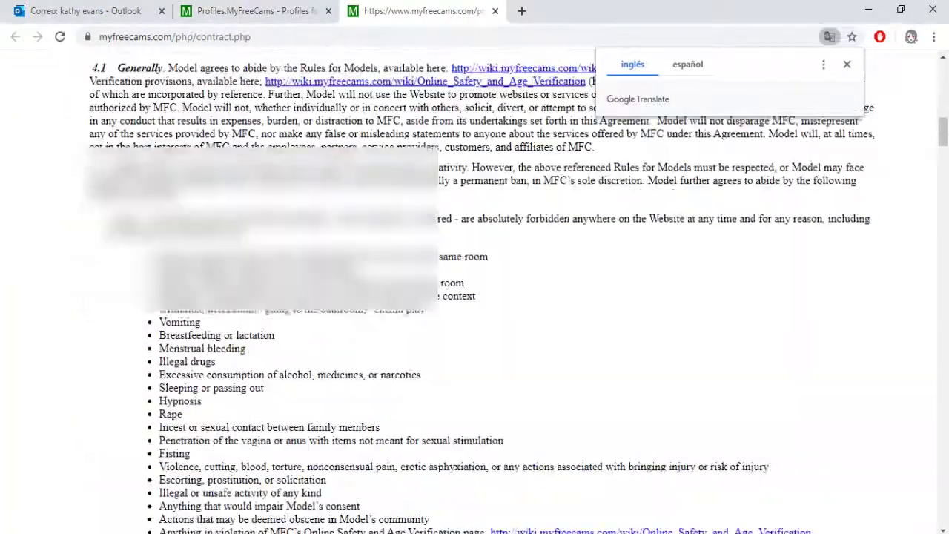
scroll(475, 296, down, 20)
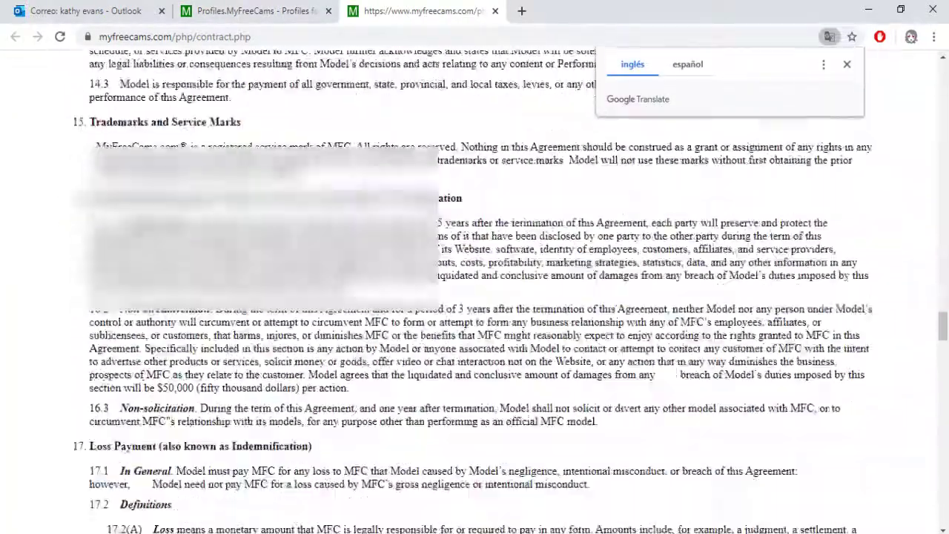
scroll(475, 297, down, 20)
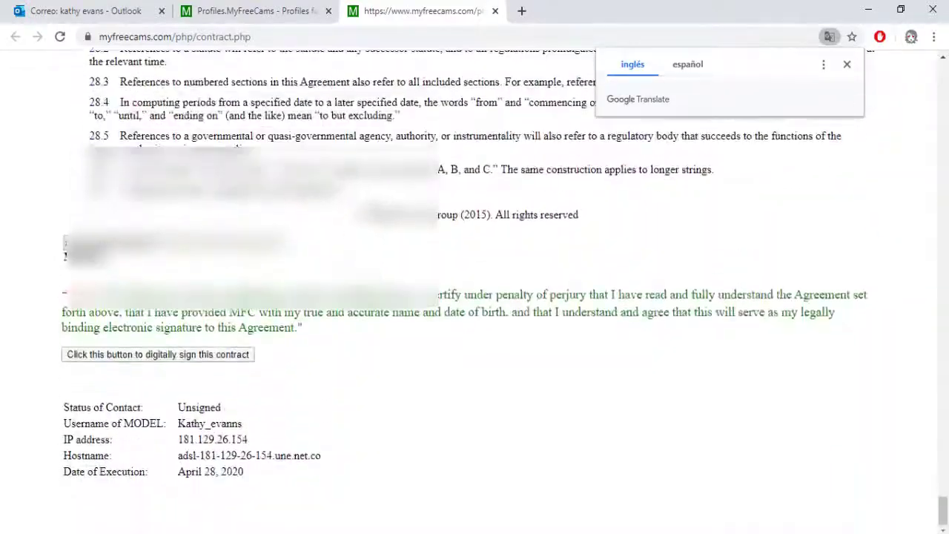
click(95, 306)
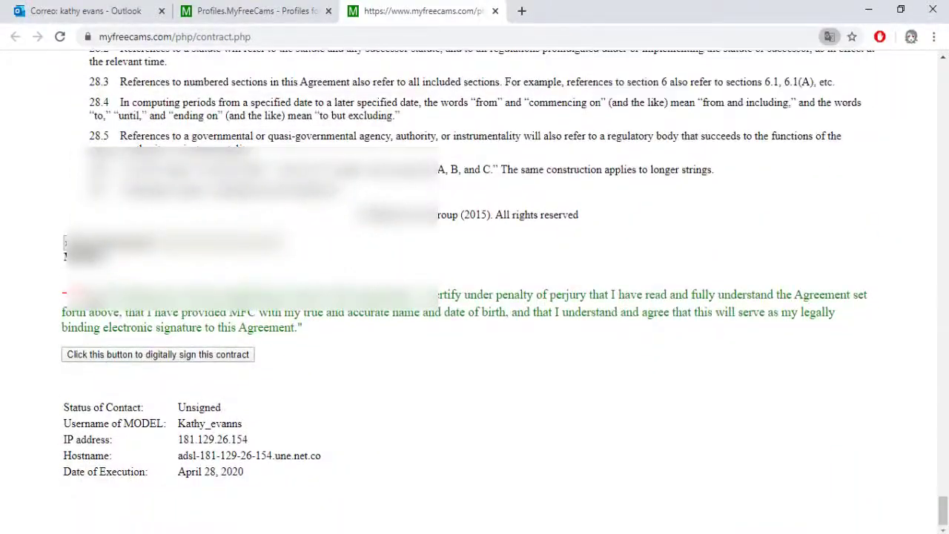
click(163, 356)
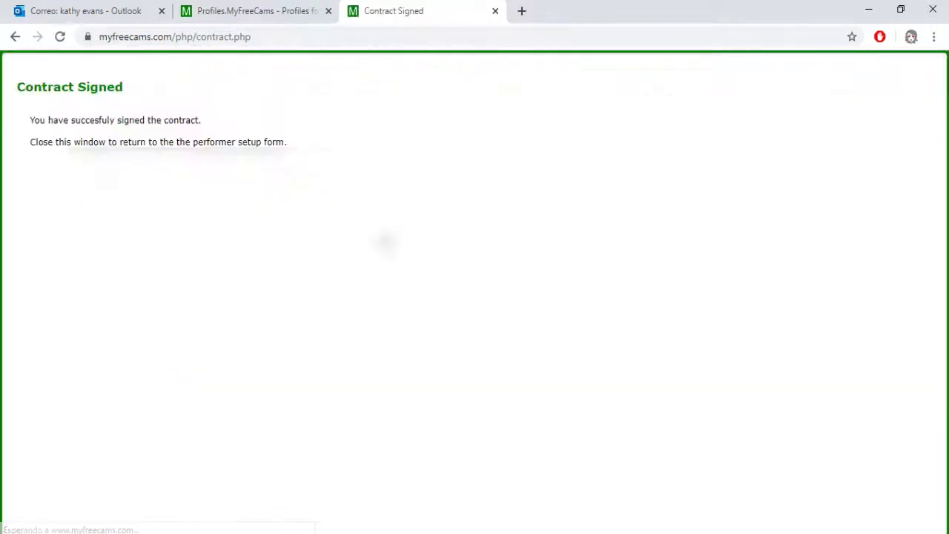
click(319, 7)
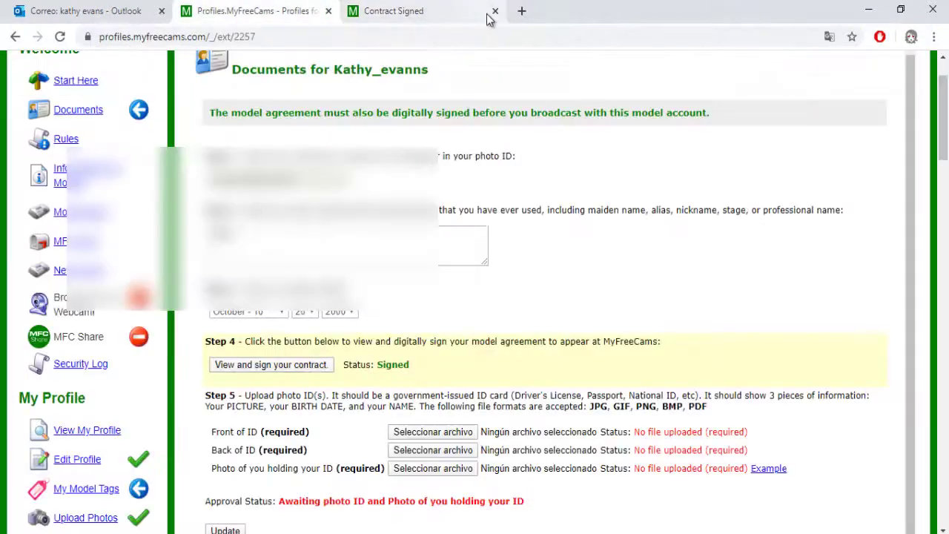
click(475, 16)
Close the Contract Signed tab and attach the front and back ID photos.
key(ctrl+w)
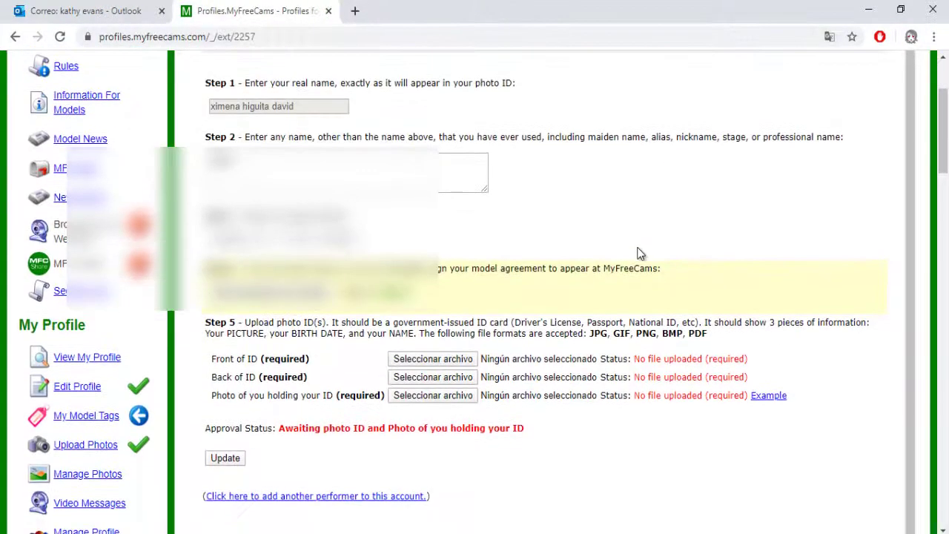
triple_click(272, 364)
click(316, 360)
drag(315, 360, 211, 358)
click(211, 358)
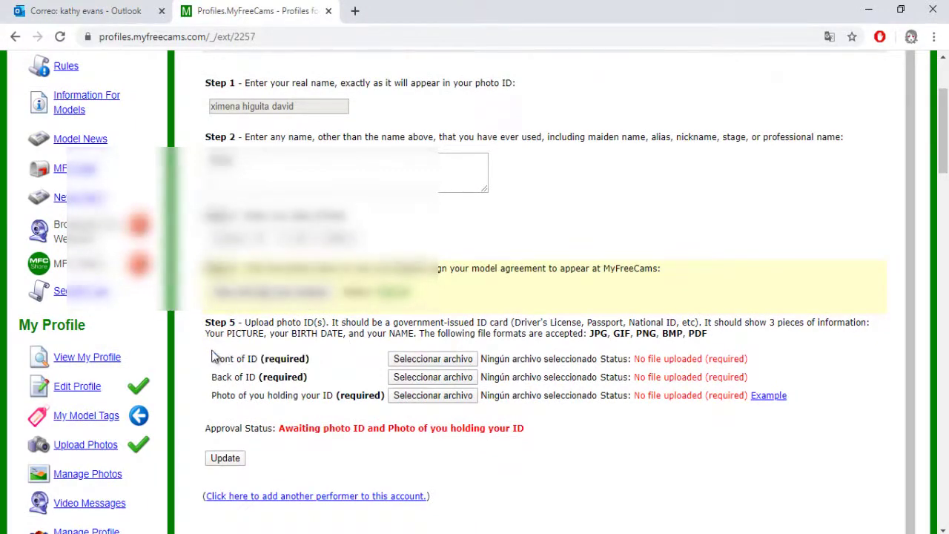
click(423, 360)
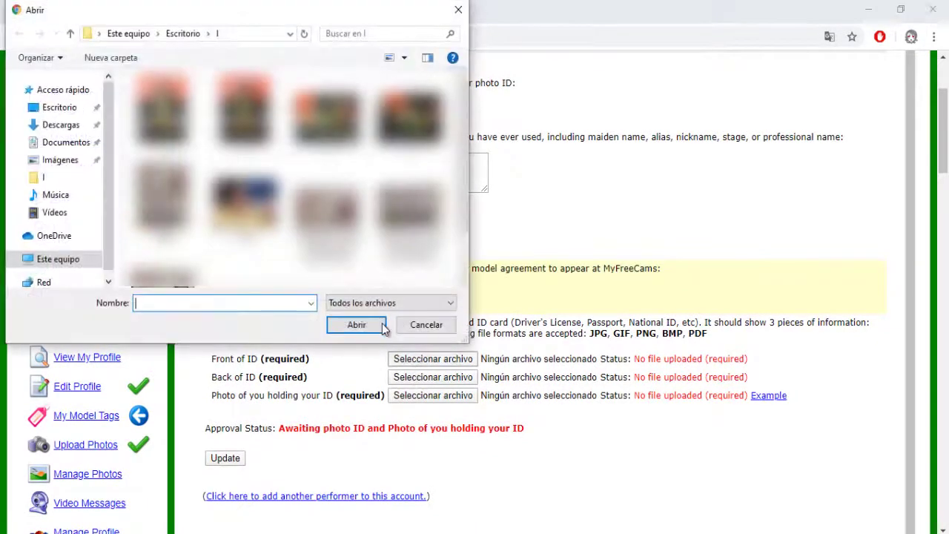
double_click(329, 211)
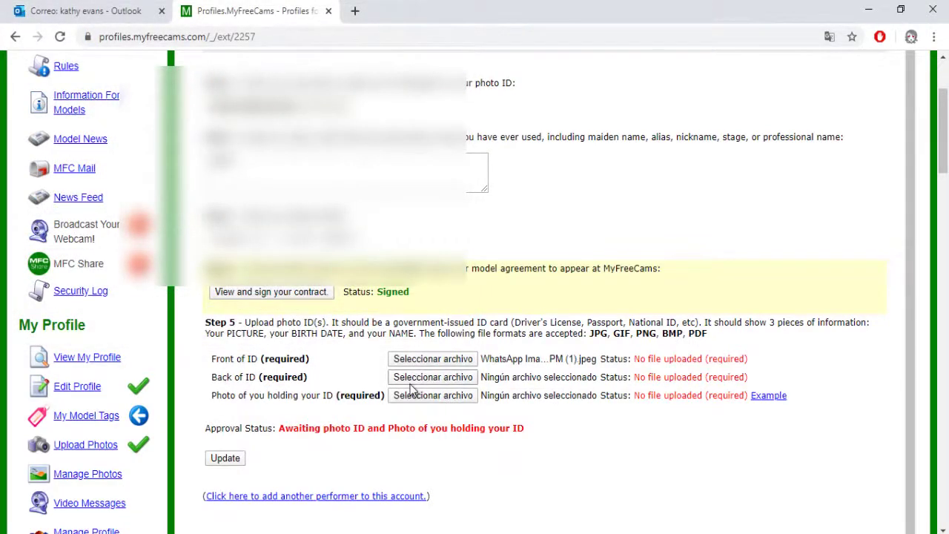
click(422, 380)
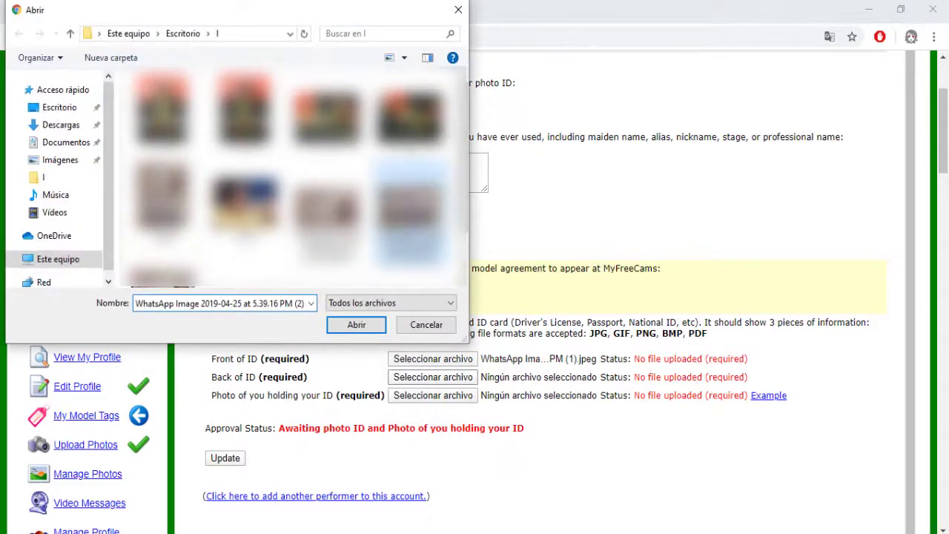
key(Return)
Attach the photo holding the ID and submit all three with Update.
scroll(460, 347, down, 1)
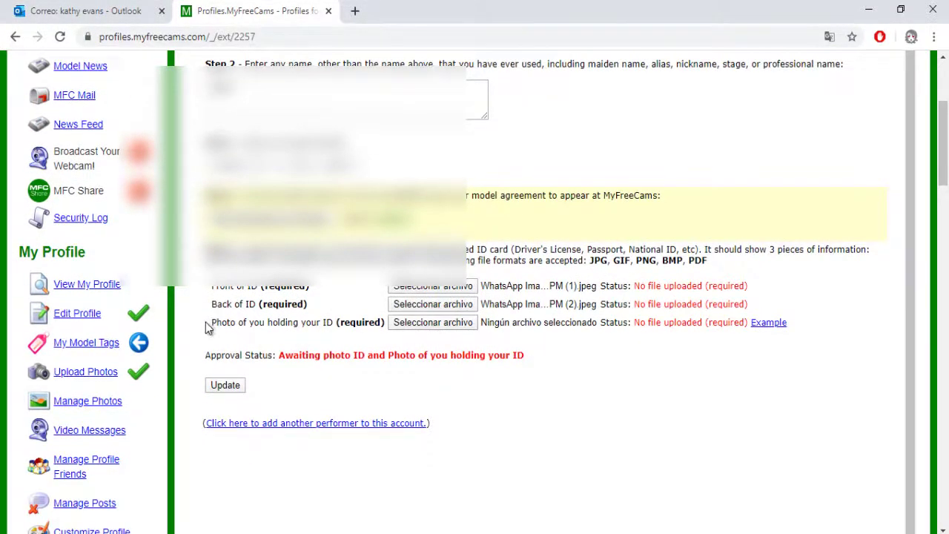
drag(208, 328, 317, 325)
click(316, 327)
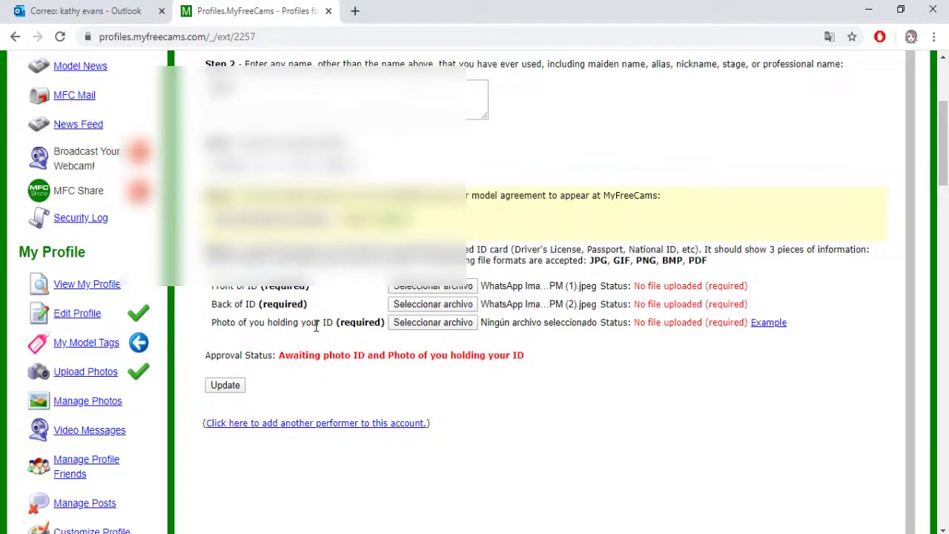
click(415, 325)
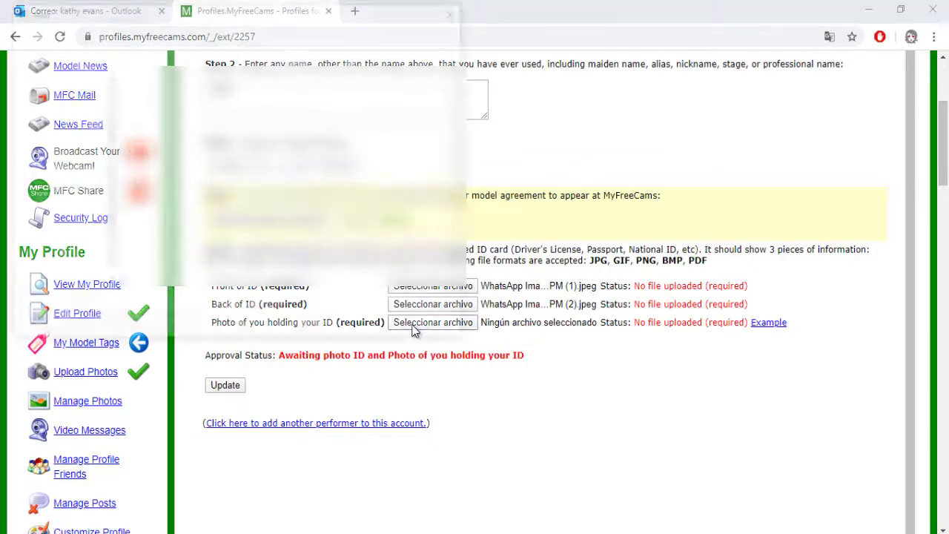
text(lucia)
key(Return)
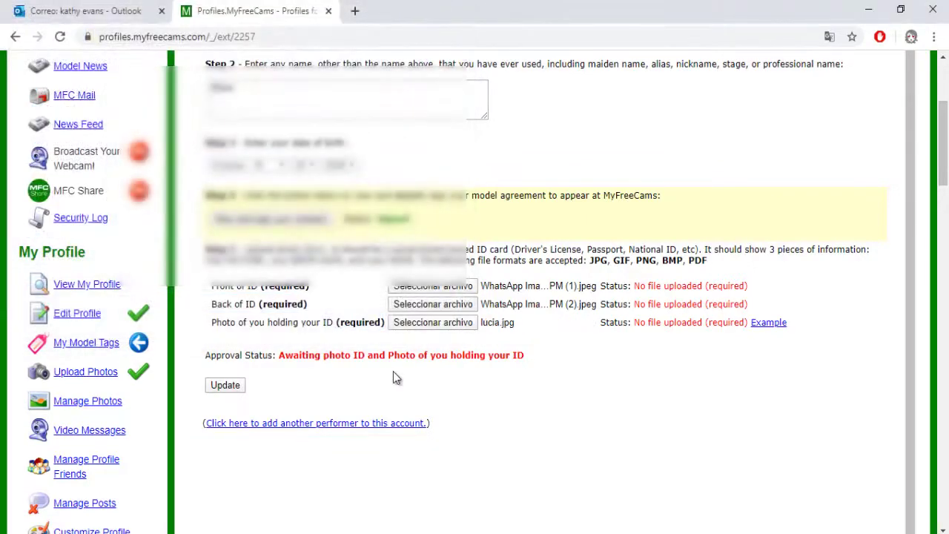
click(236, 385)
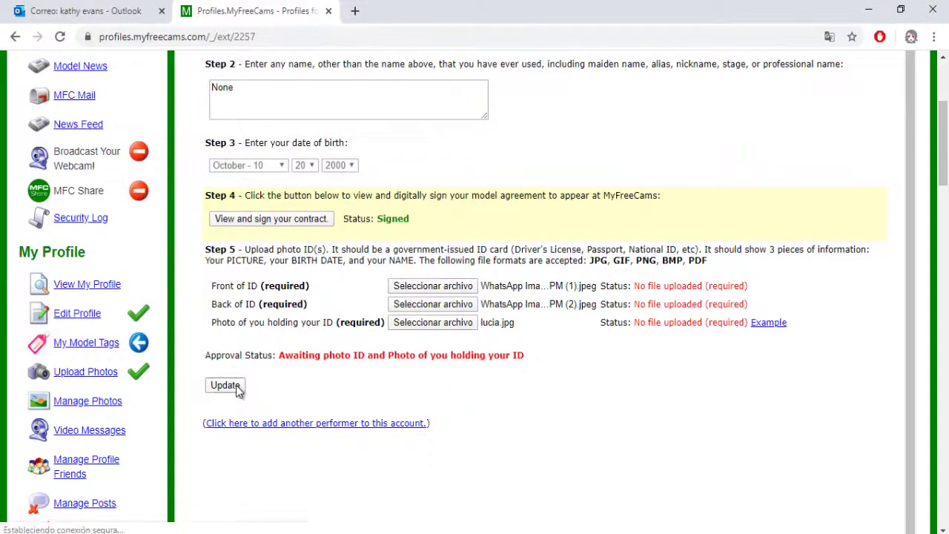
scroll(703, 297, down, 1)
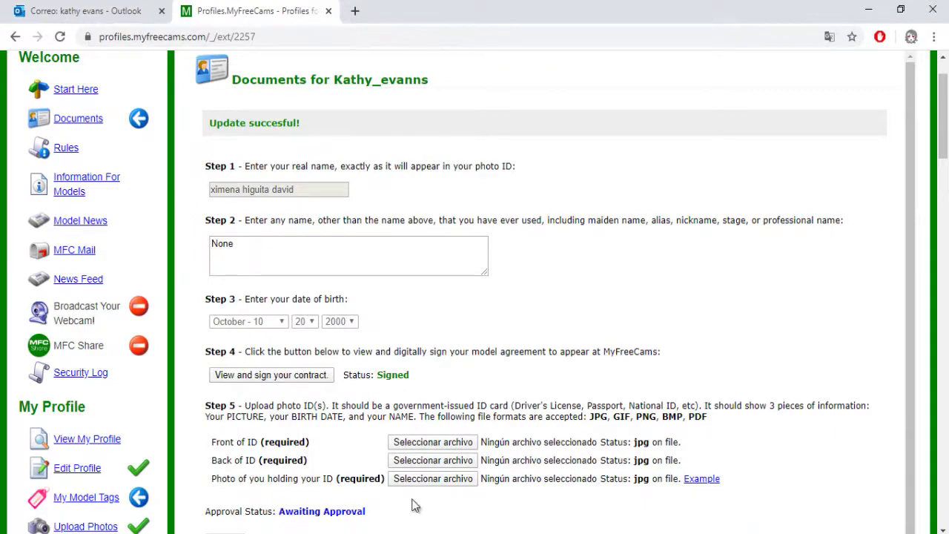
click(67, 91)
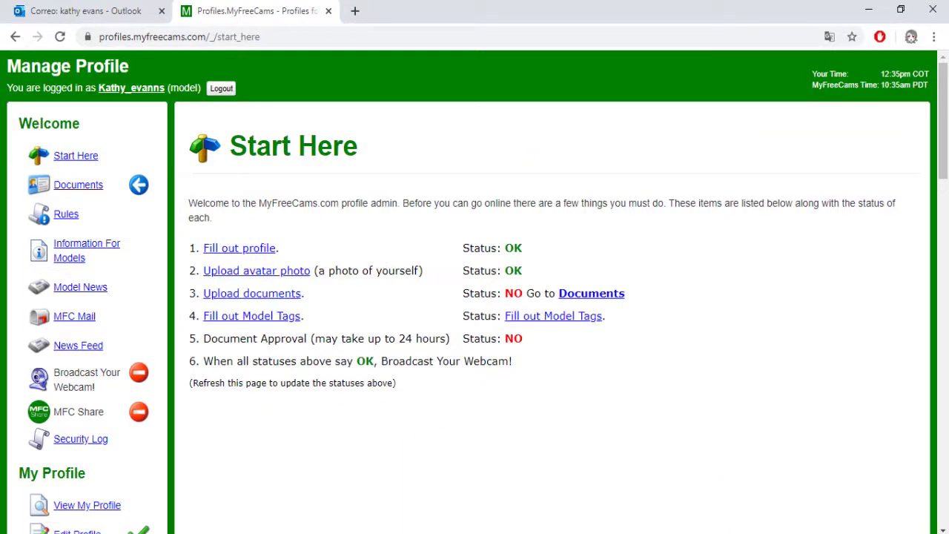
Review the Start Here checklist, highlighting the Document Approval status line.
drag(189, 350, 519, 355)
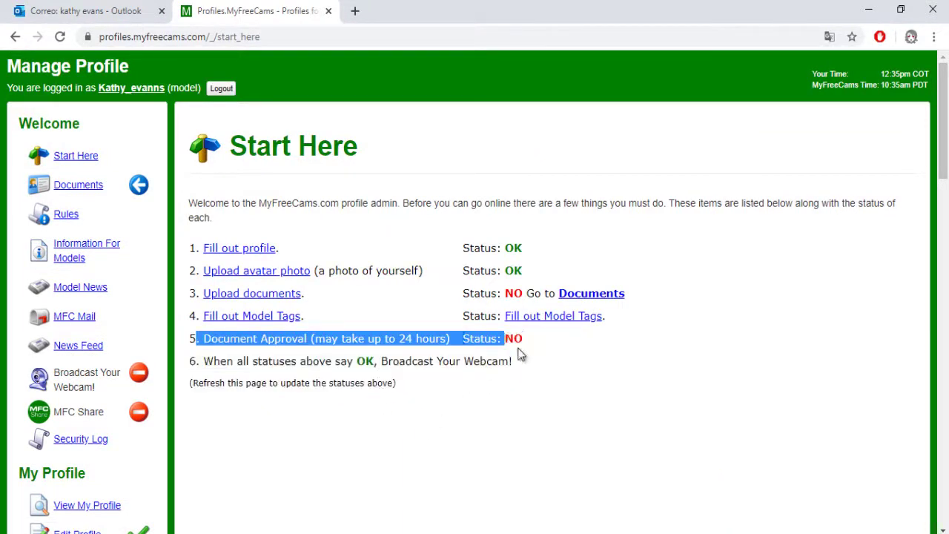
click(534, 341)
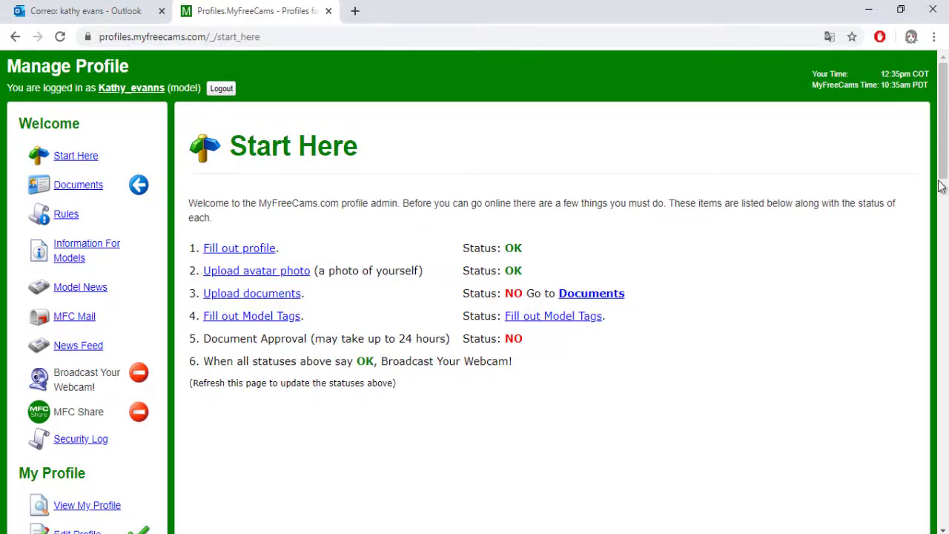
scroll(942, 178, down, 1)
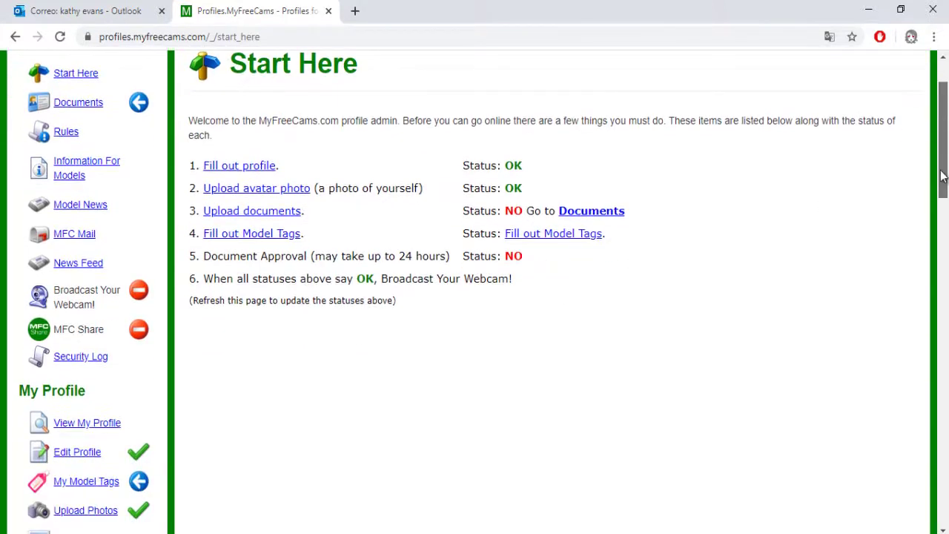
drag(942, 178, 935, 174)
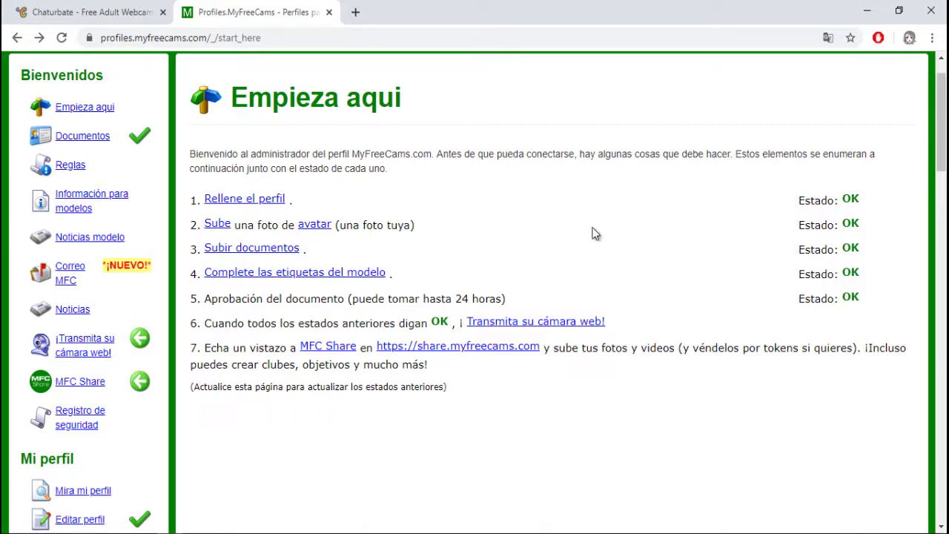
click(278, 279)
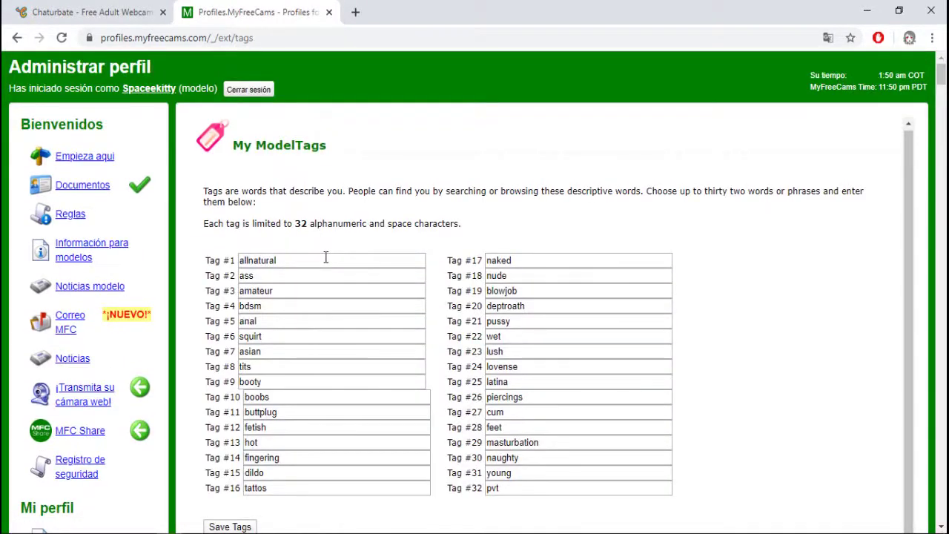
scroll(326, 257, down, 1)
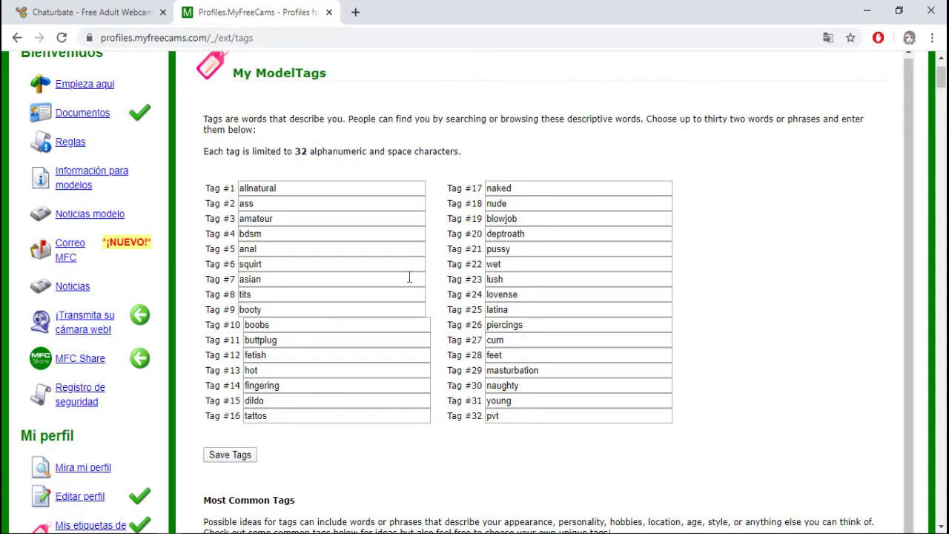
scroll(359, 268, down, 1)
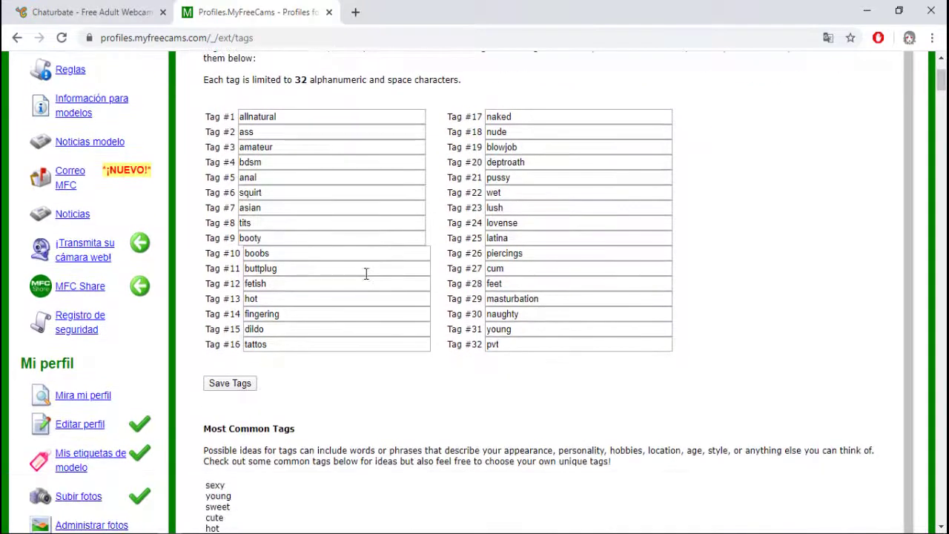
scroll(362, 267, up, 1)
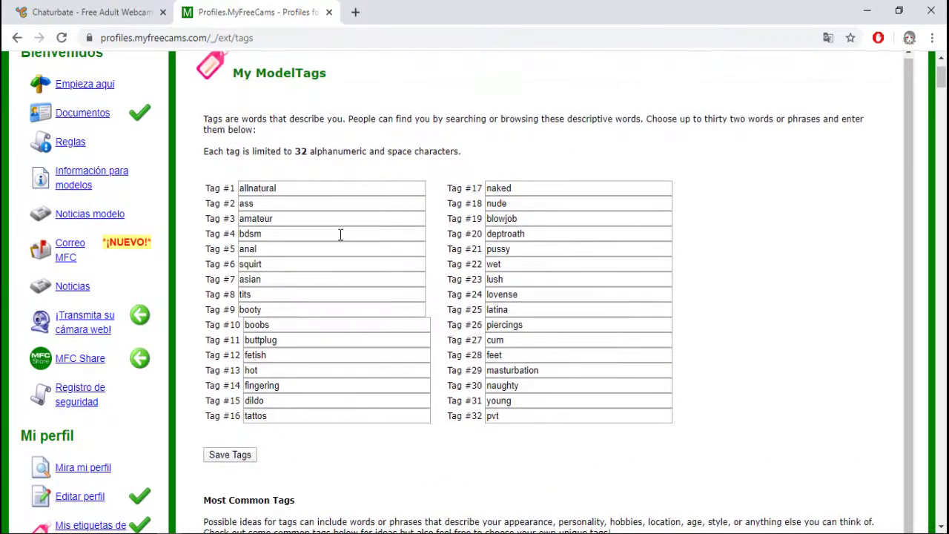
scroll(341, 235, down, 7)
scroll(267, 185, down, 6)
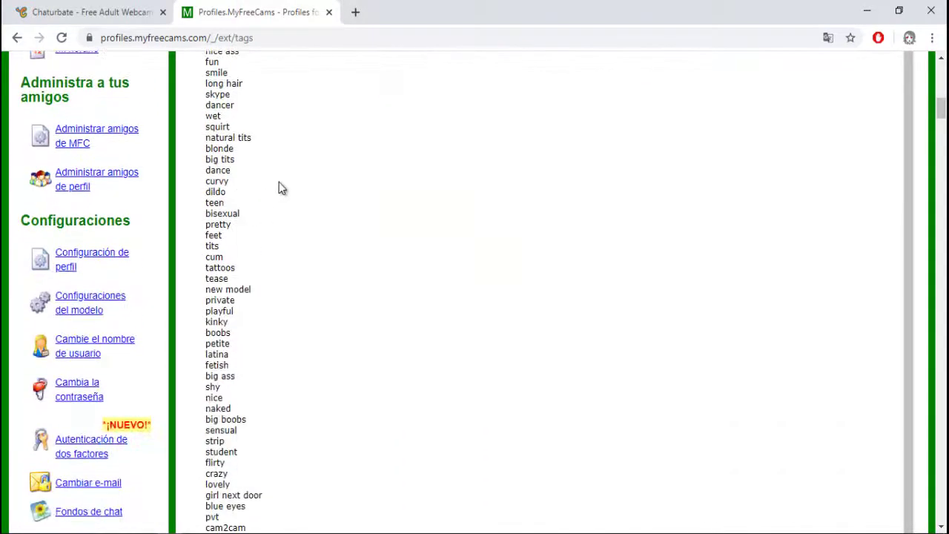
scroll(242, 215, down, 1)
scroll(241, 216, down, 7)
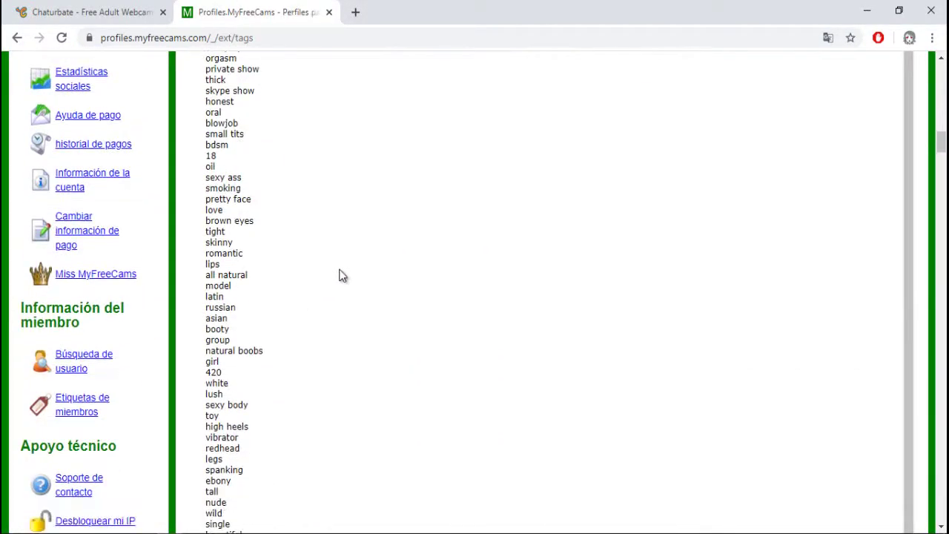
scroll(326, 260, up, 2)
scroll(259, 245, up, 10)
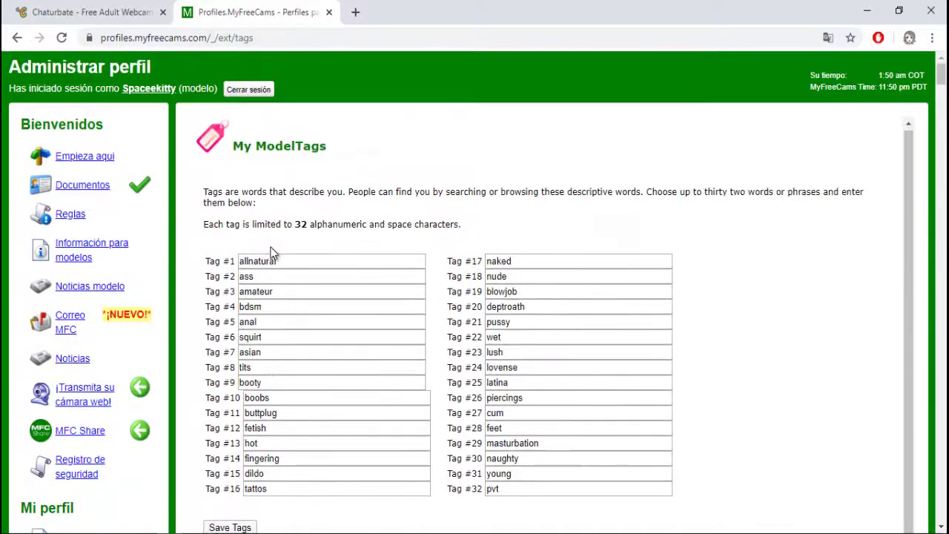
key(alt+Left)
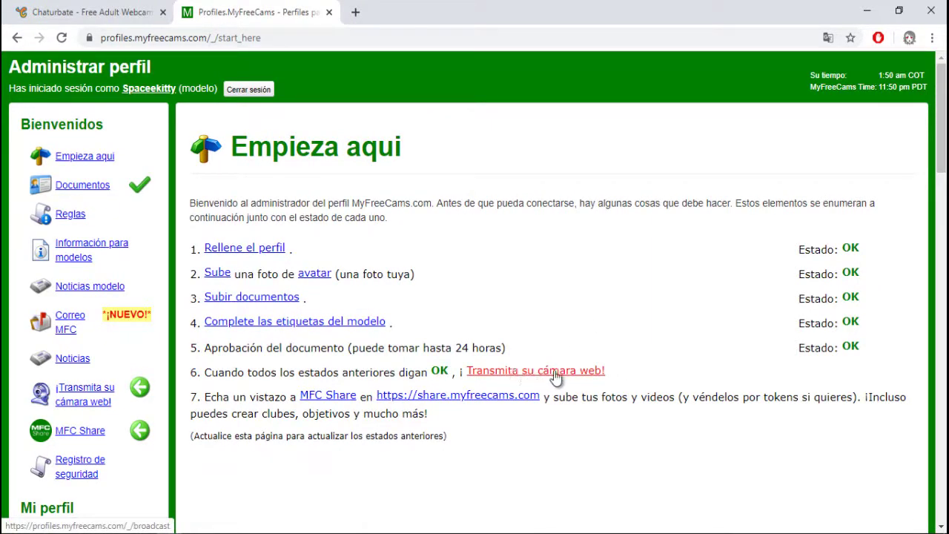
Open the Broadcast Your Webcam page and view its browser and Windows options.
click(575, 377)
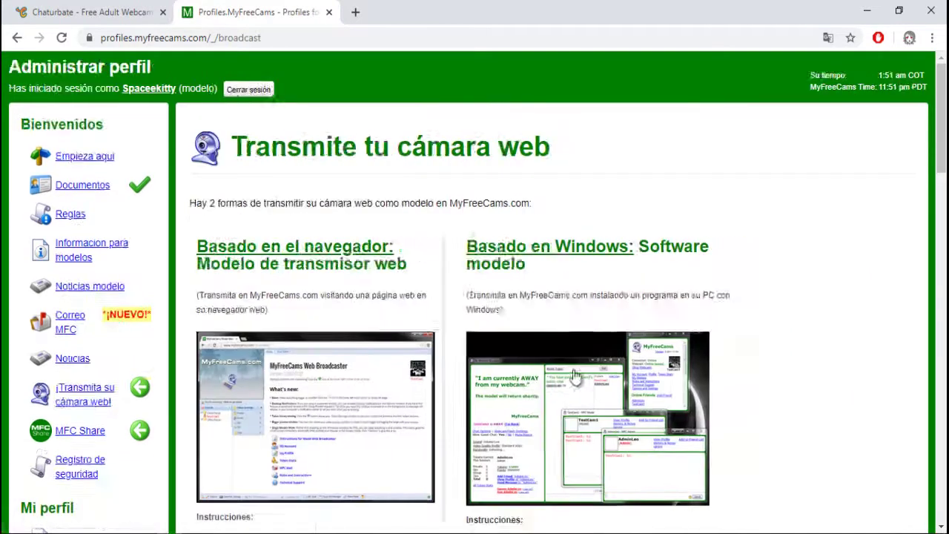
scroll(363, 367, down, 3)
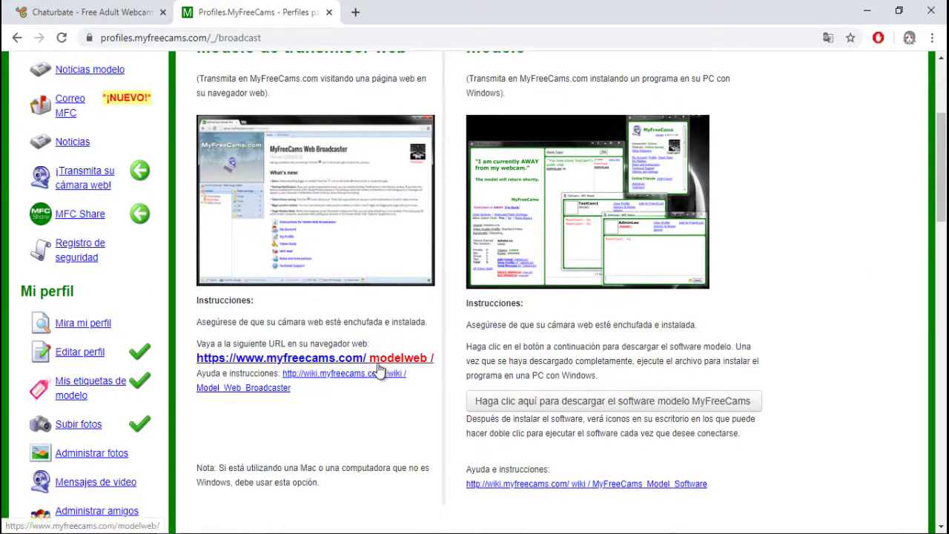
scroll(404, 364, up, 1)
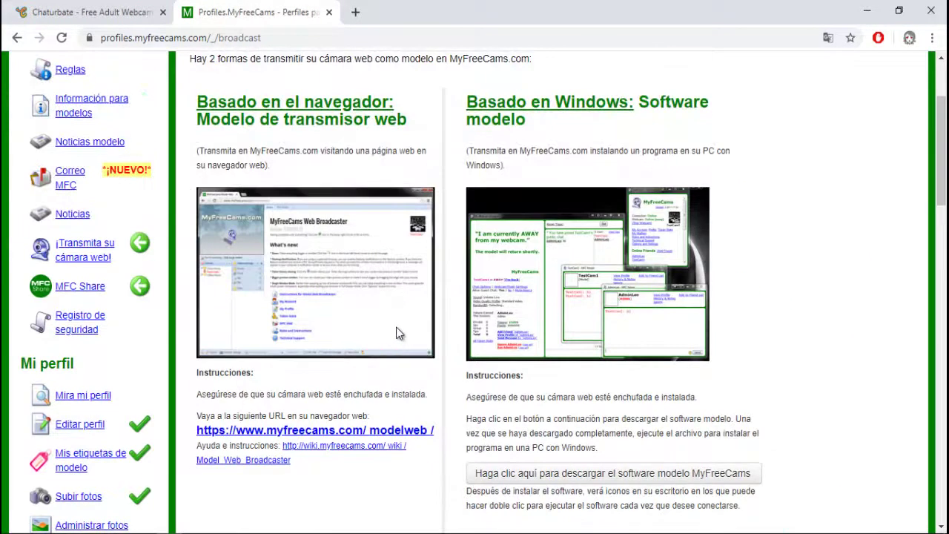